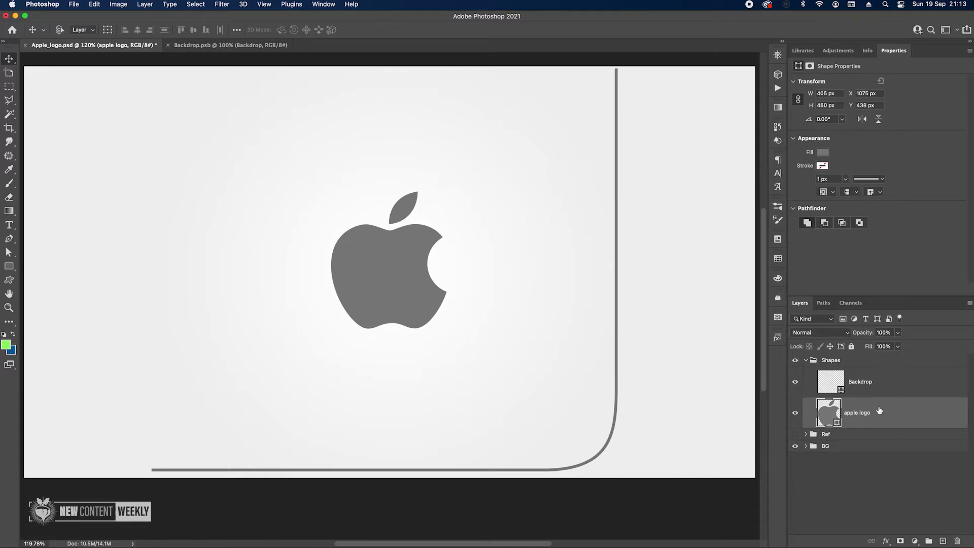
- Select the apple logo shape layer and bring up the 3D Extrusion creation options
key(p)
drag(274, 150, 505, 370)
click(895, 388)
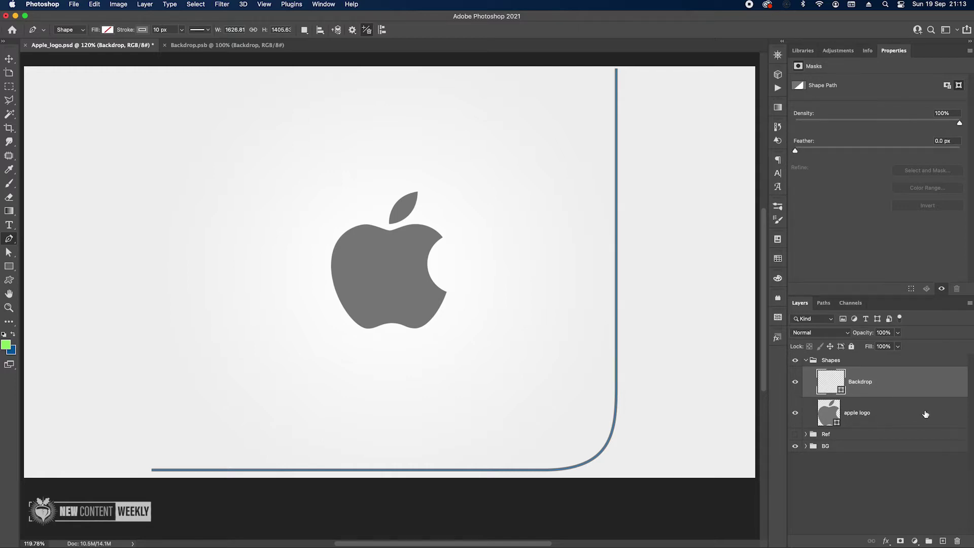
click(901, 411)
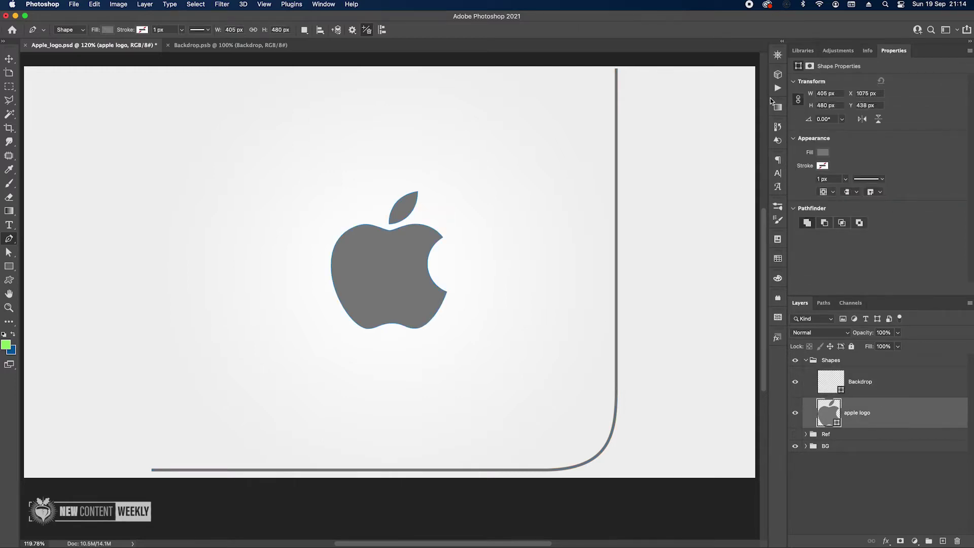
click(778, 75)
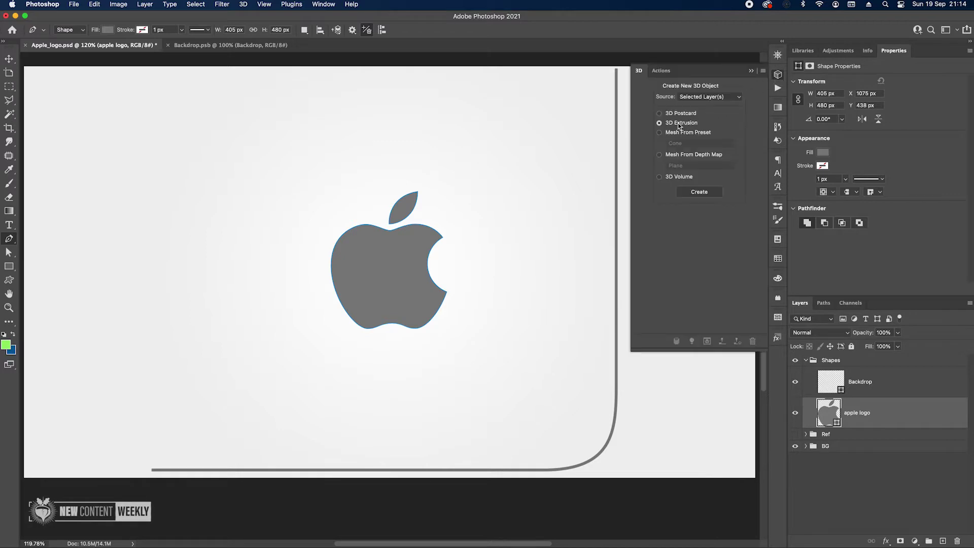
- Create a 3D extrusion from the apple logo with 0.1 px extrusion depth
click(700, 193)
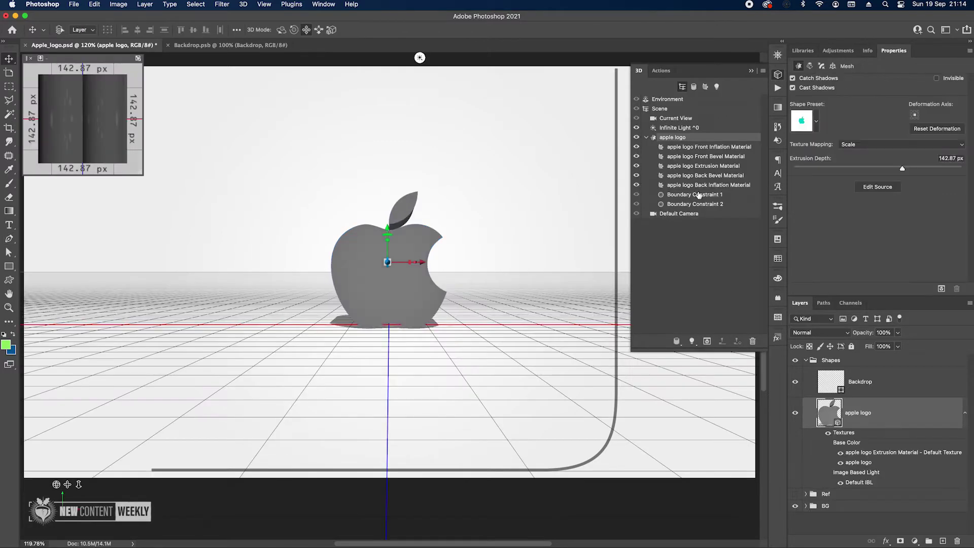
click(957, 159)
text(0.1)
key(Return)
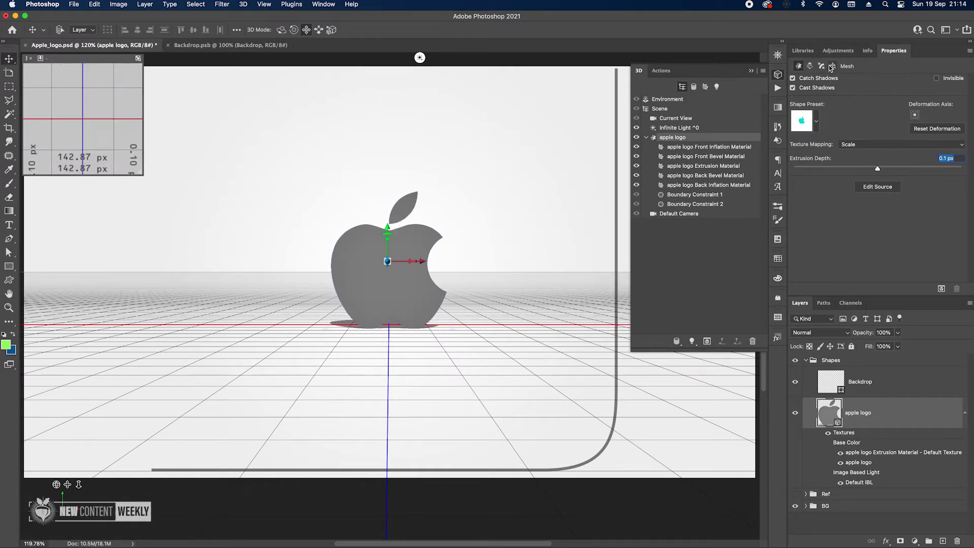
- Apply the cap to Front and Back sides with a rounded bevel contour
click(822, 67)
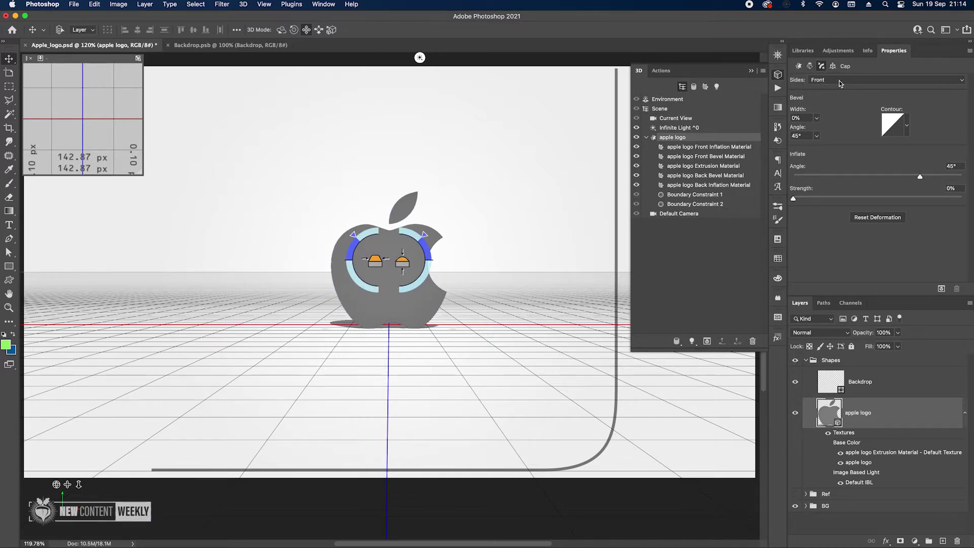
click(840, 81)
click(833, 100)
click(907, 125)
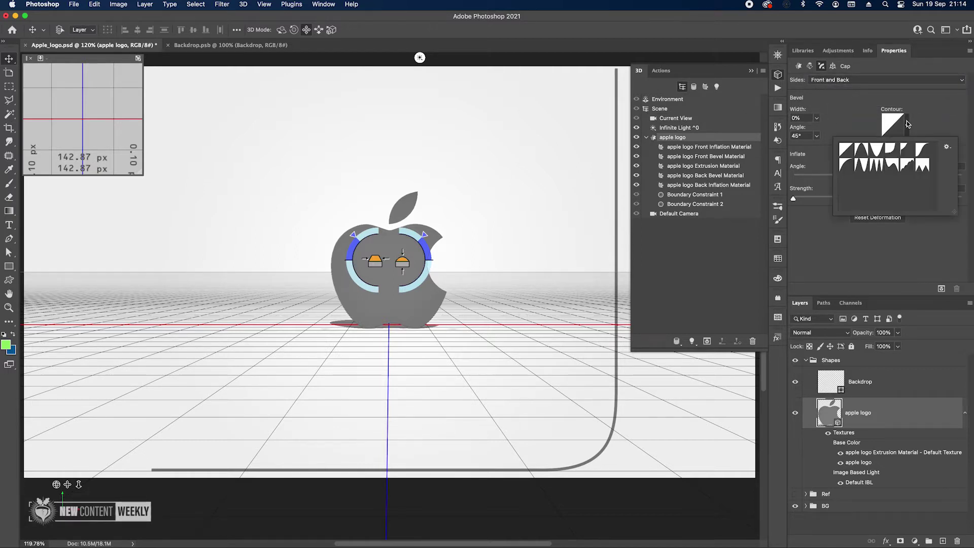
click(845, 168)
click(846, 122)
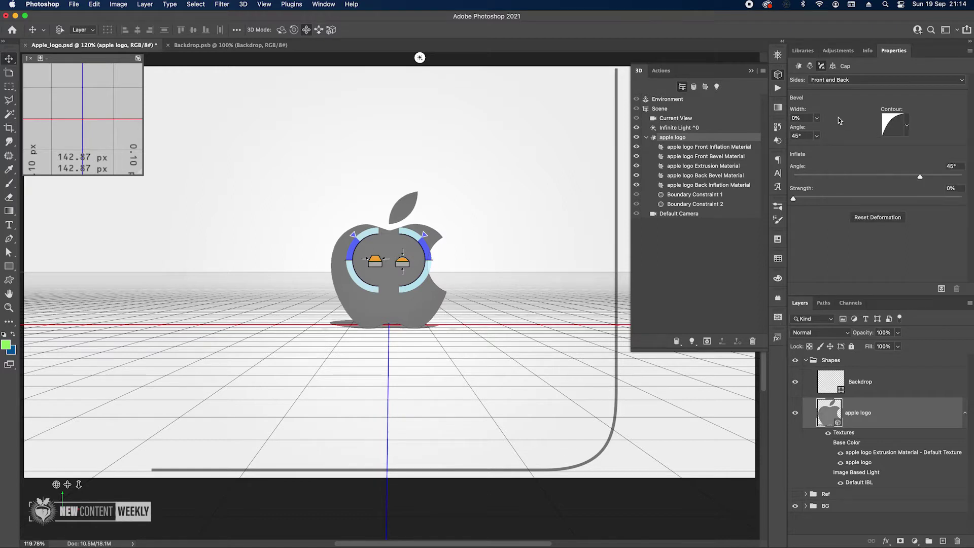
- Set the cap bevel width to 4% and the inflate strength to 4%
click(807, 120)
text(4)
key(Return)
key(Tab)
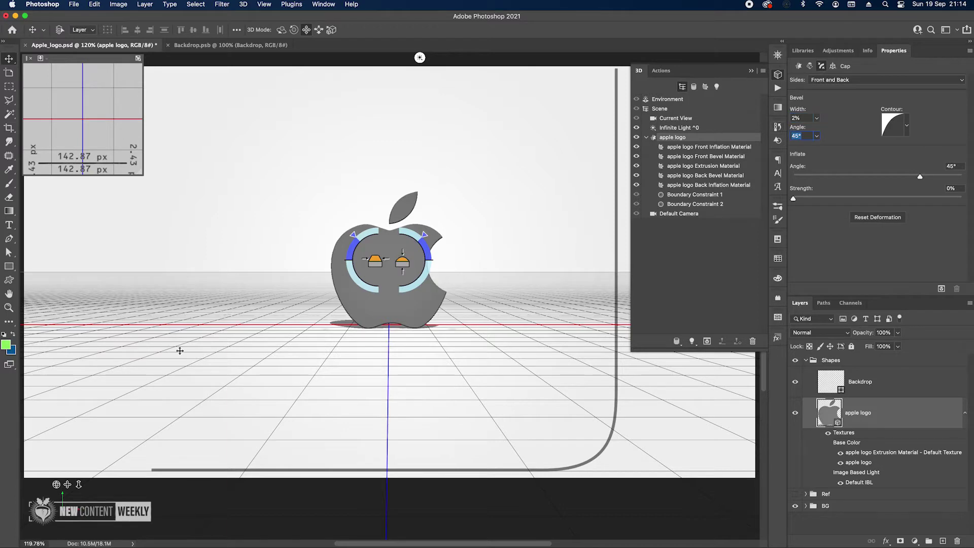
scroll(389, 347, up, 5)
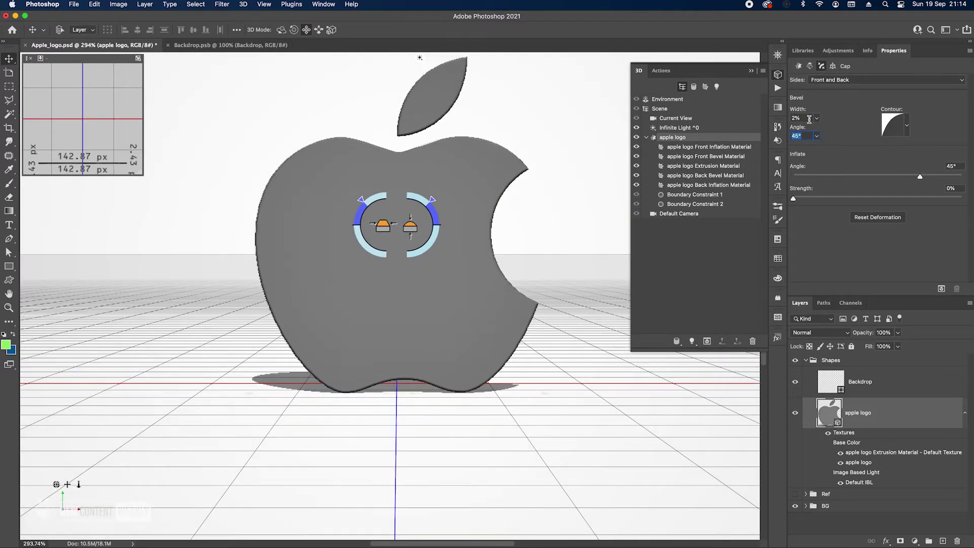
key(shift+Tab)
text(4)
key(Tab)
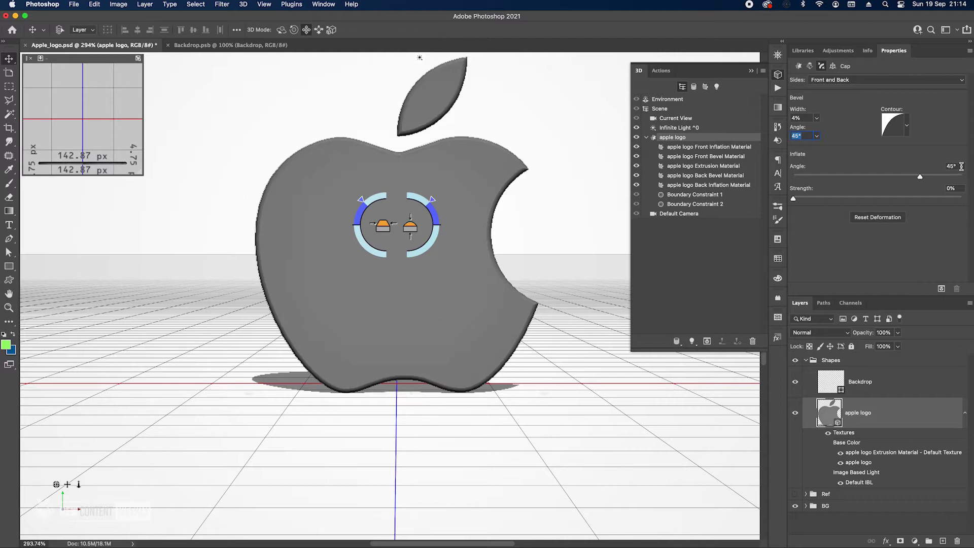
click(958, 189)
text(4)
key(Tab)
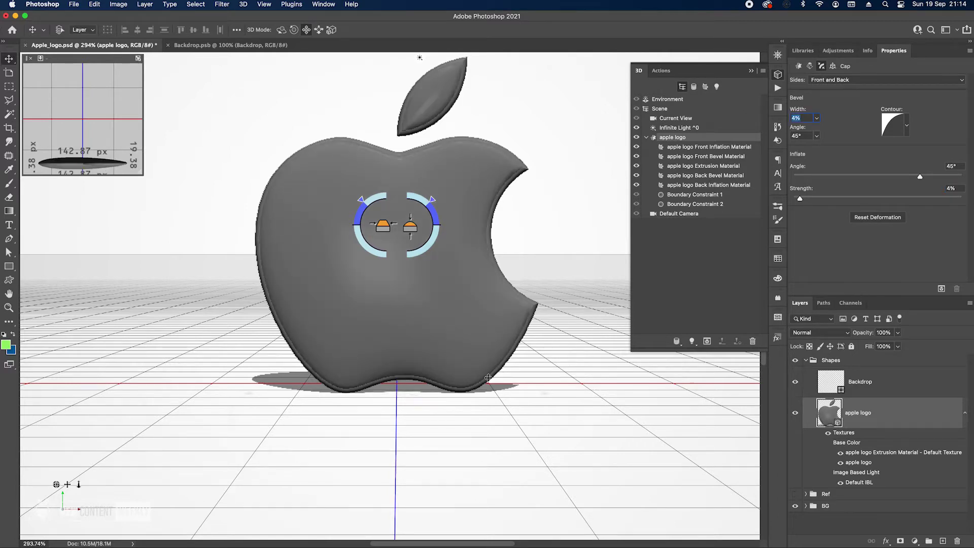
scroll(486, 353, down, 2)
scroll(485, 349, down, 6)
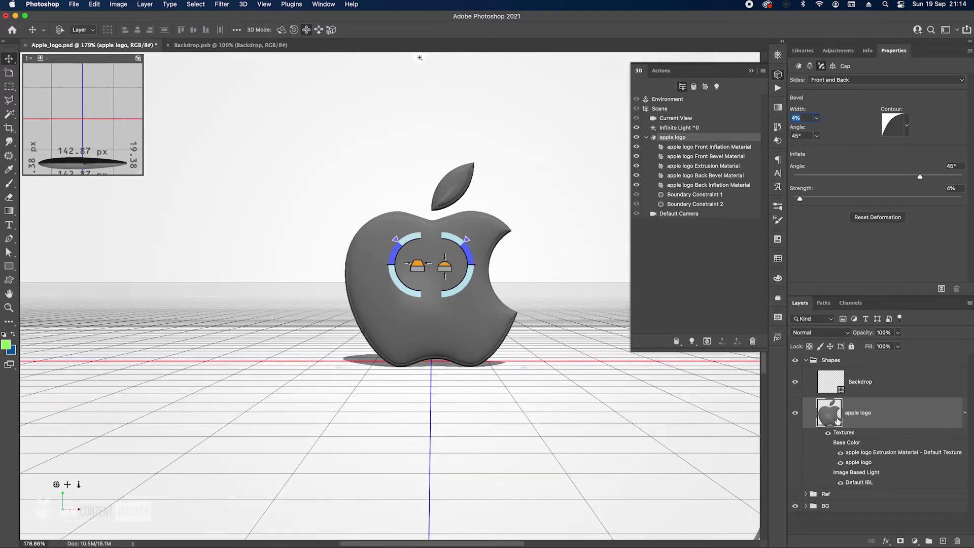
click(874, 387)
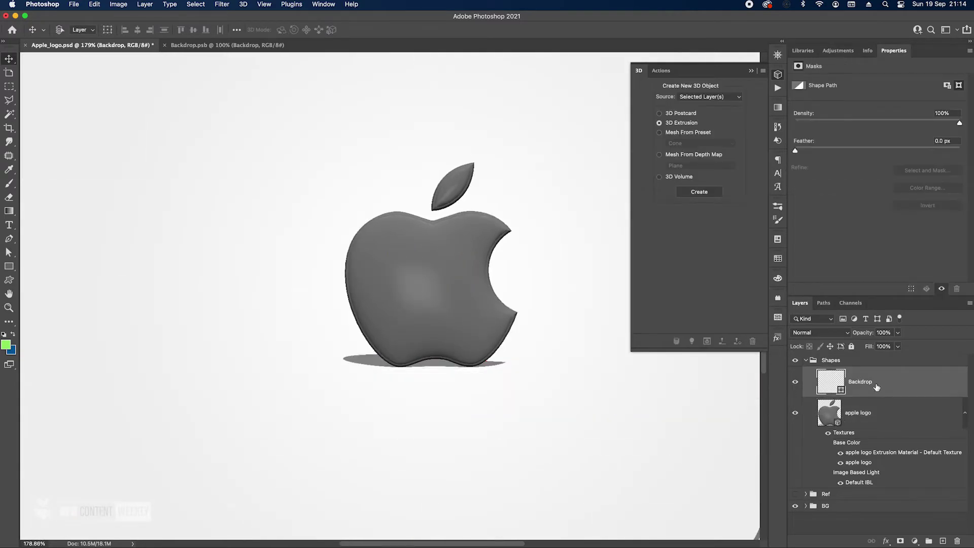
- Create a 3D extrusion from the Backdrop layer with 750 px extrusion depth
click(751, 70)
scroll(421, 274, down, 3)
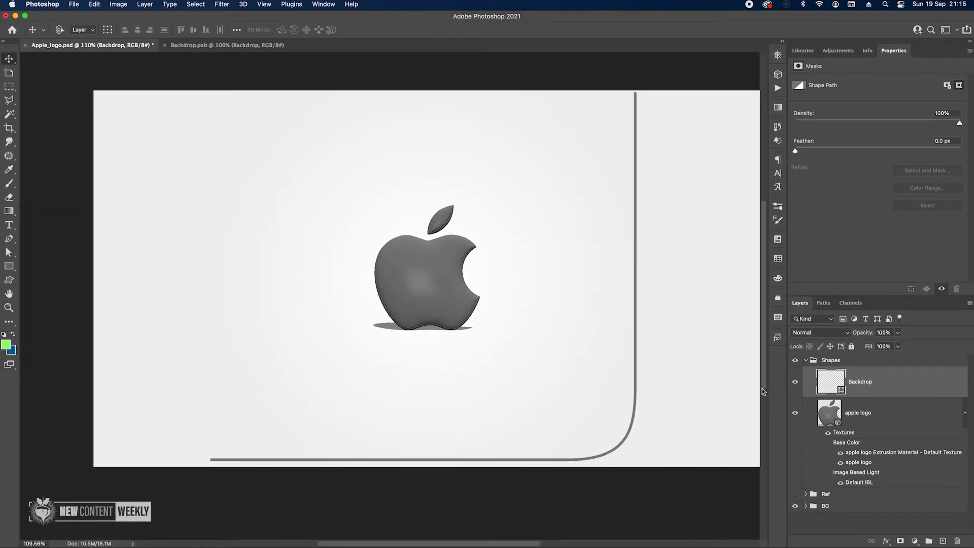
click(779, 75)
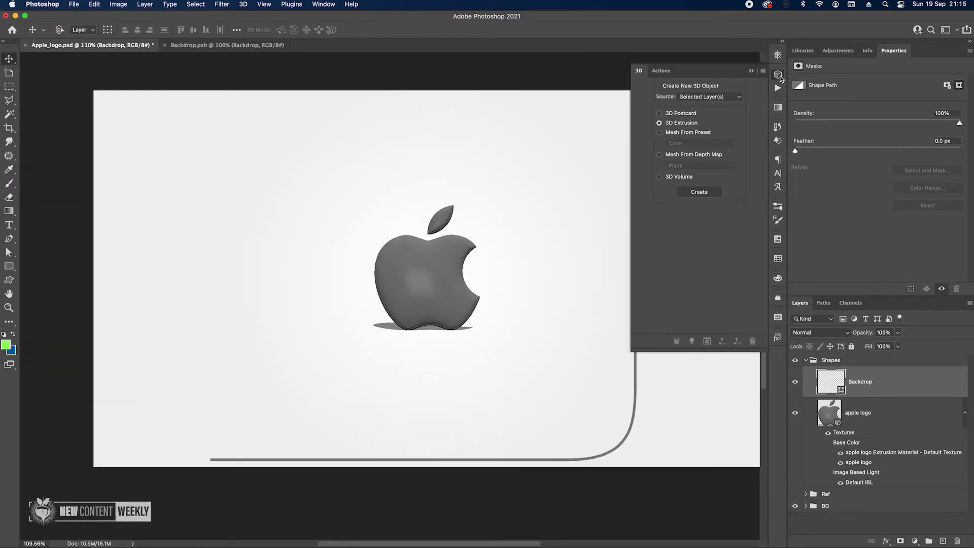
click(699, 191)
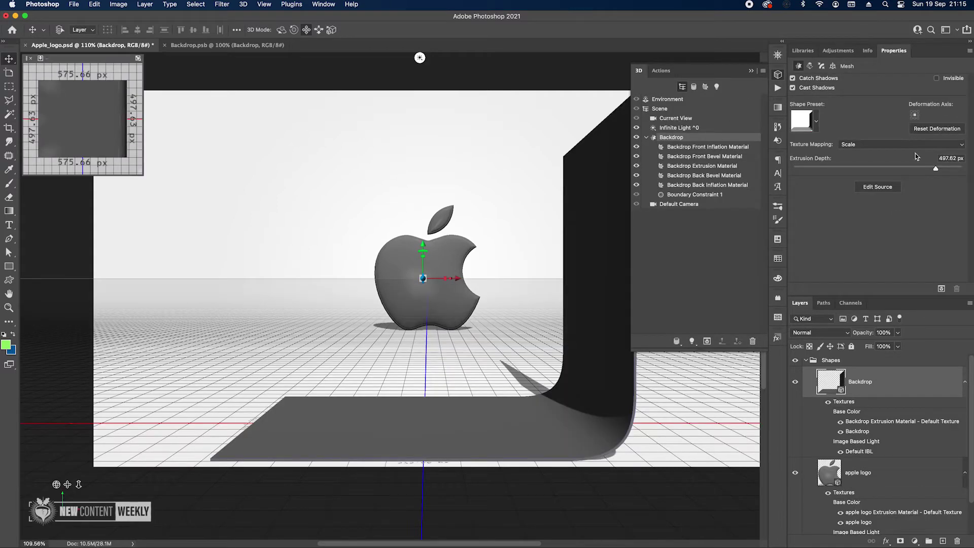
click(955, 160)
text(750)
key(Return)
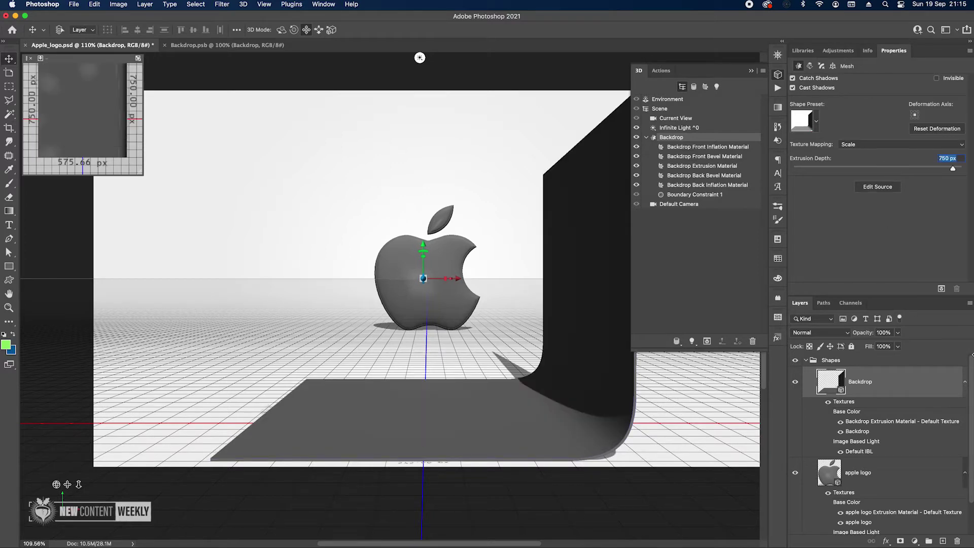
click(889, 469)
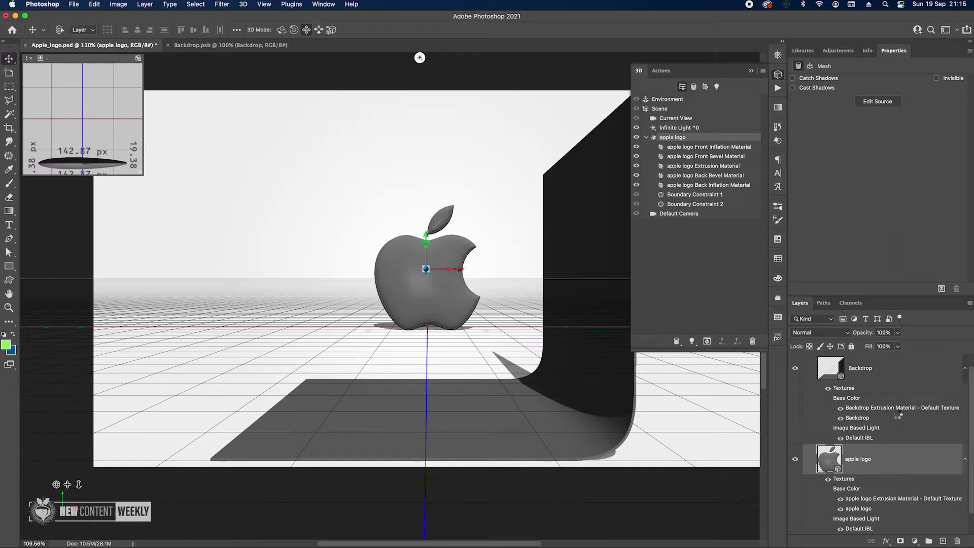
- Merge the apple logo and Backdrop 3D layers into one scene and select the apple mesh
shift+click(897, 375)
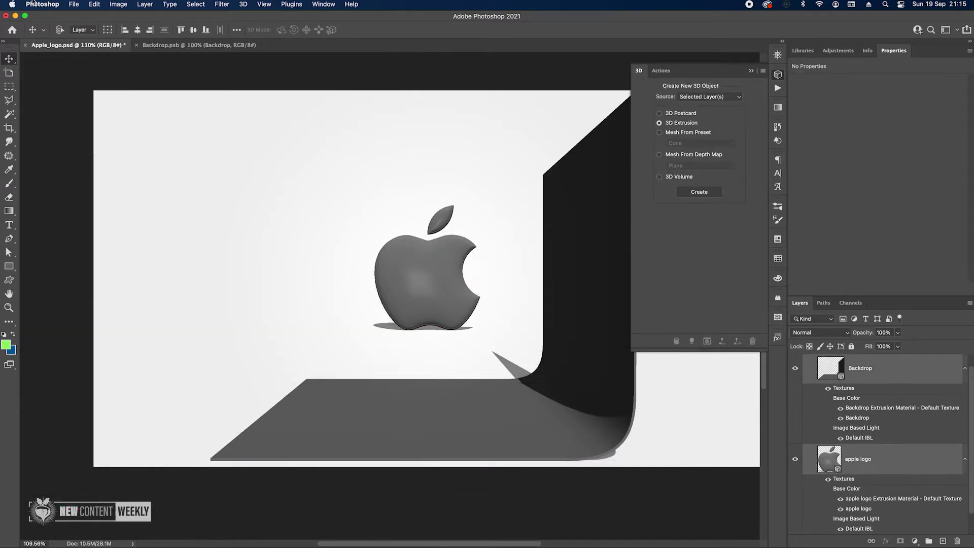
click(244, 5)
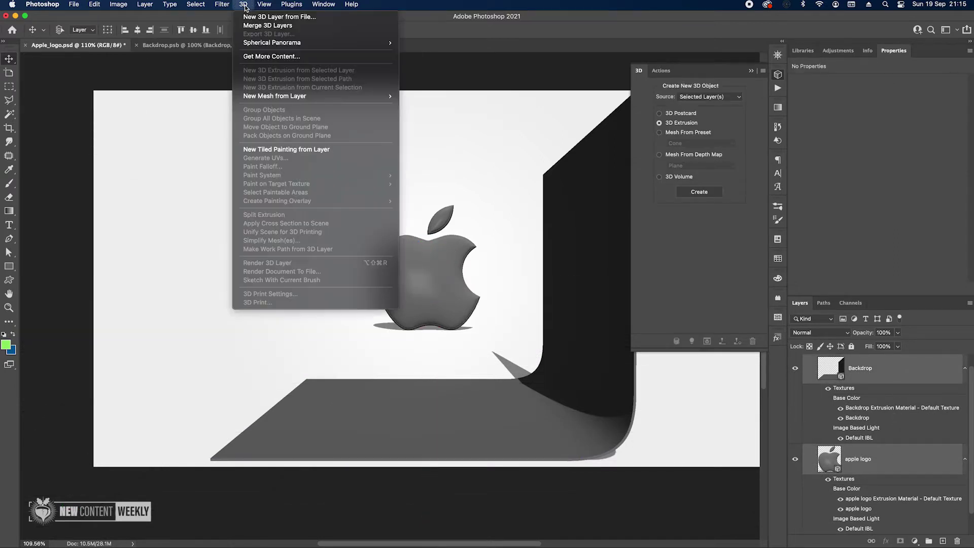
click(266, 25)
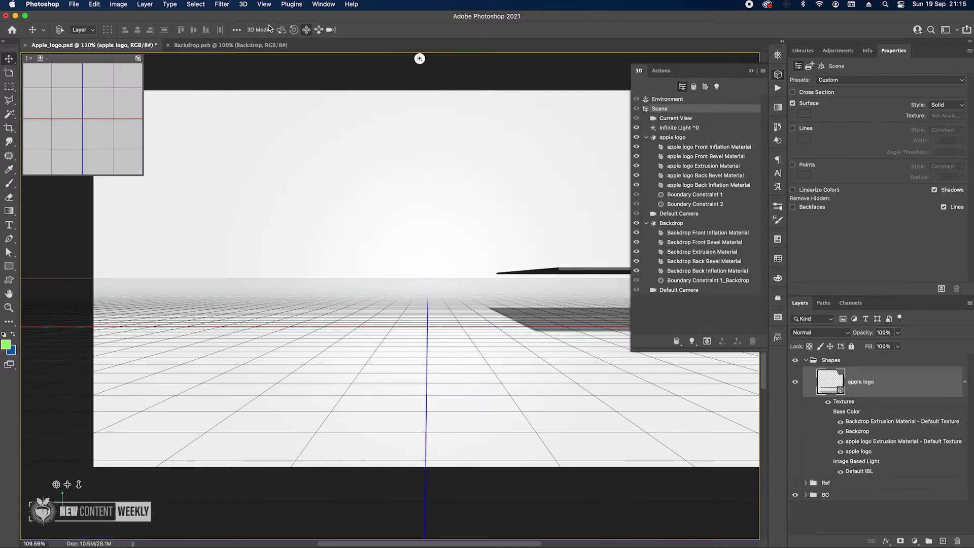
click(647, 137)
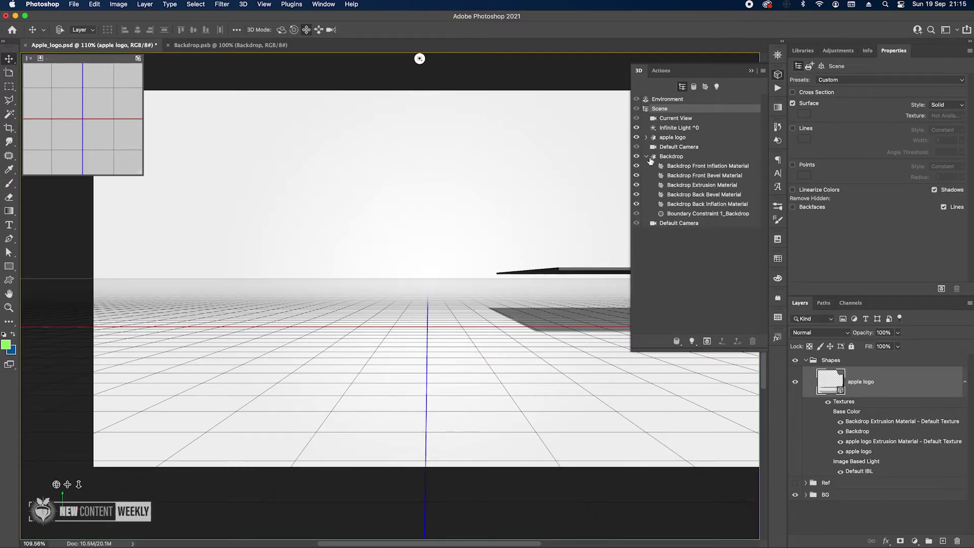
click(647, 157)
click(686, 160)
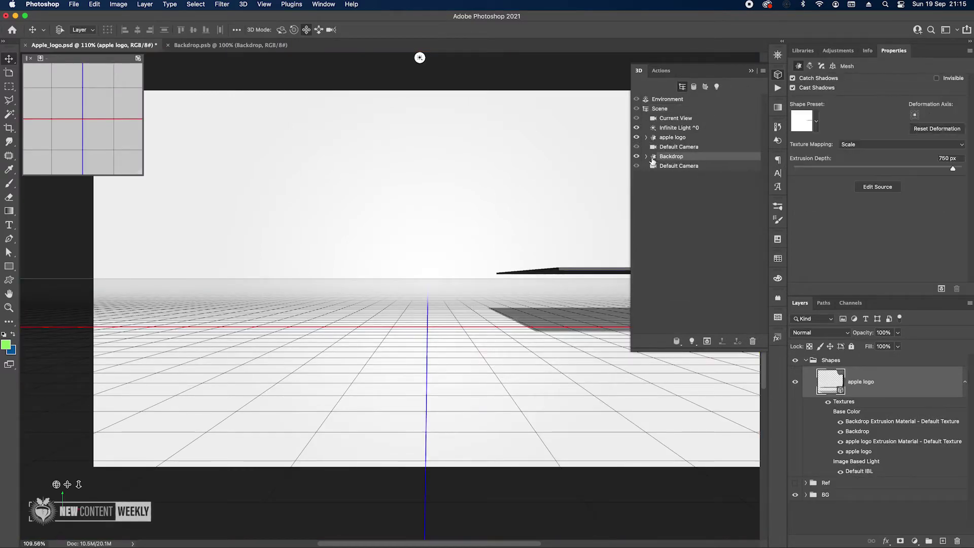
click(669, 137)
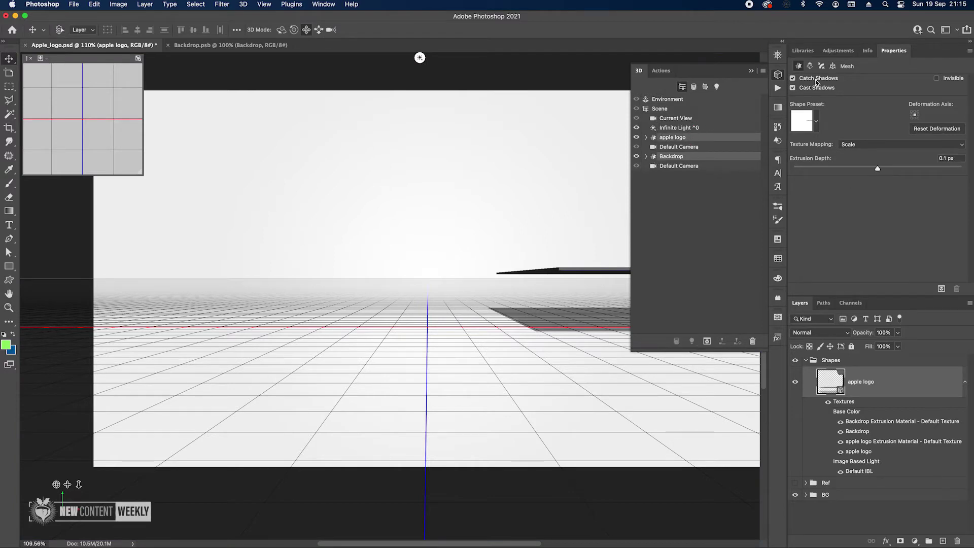
- Place the apple logo on the ground plane at X 450.67, Y 248.81, Z -0.05
click(833, 66)
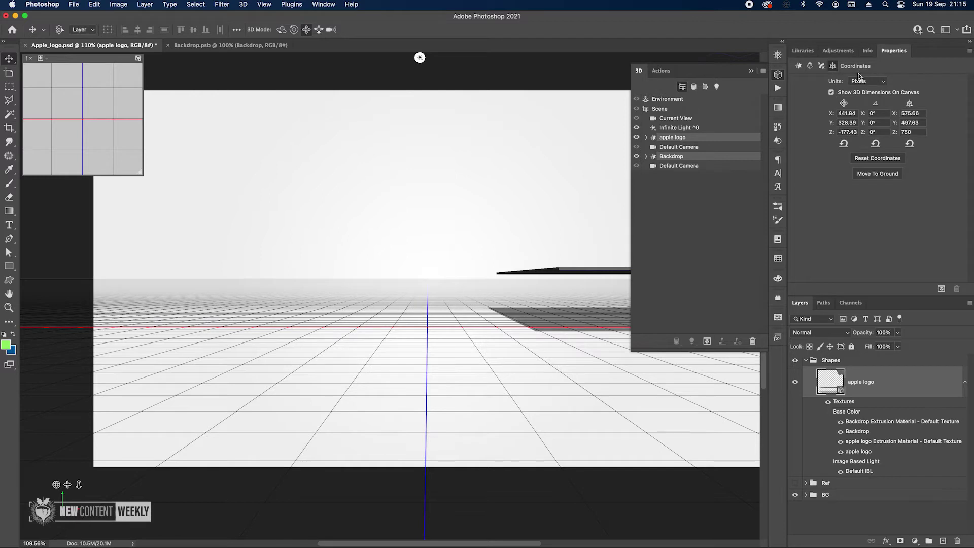
click(874, 174)
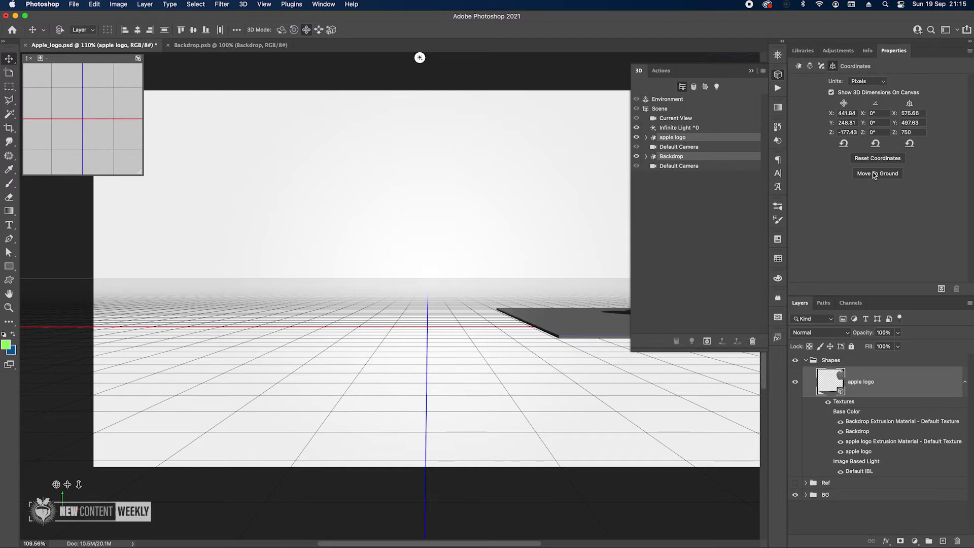
click(194, 30)
click(752, 71)
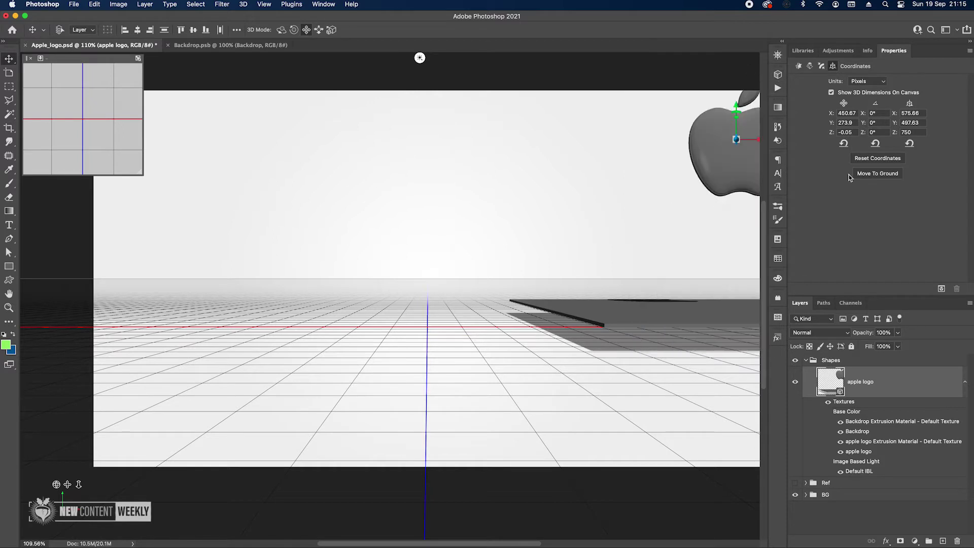
click(882, 175)
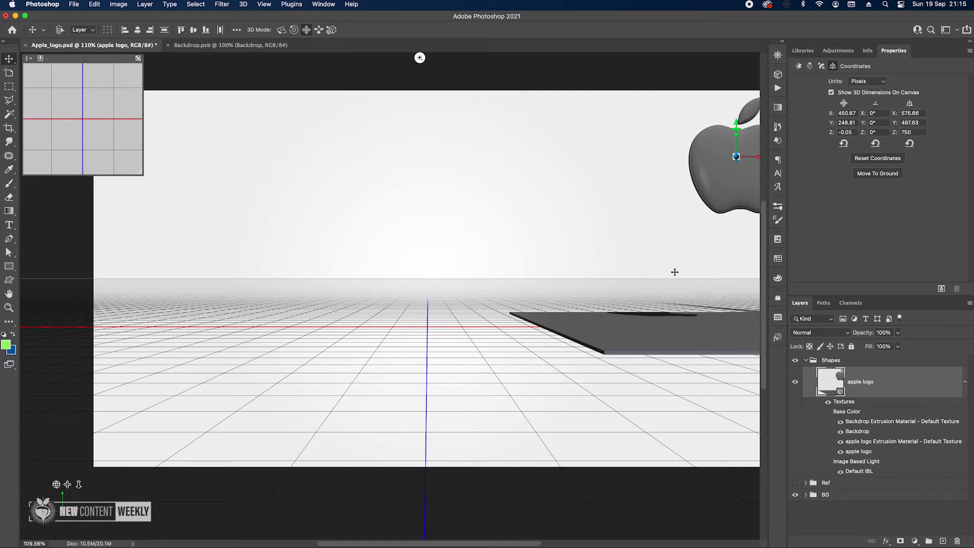
- Drag the apple logo upward and to the horizontal centre of the scene, then reopen the 3D scene list
drag(737, 130, 627, 113)
drag(681, 282, 641, 278)
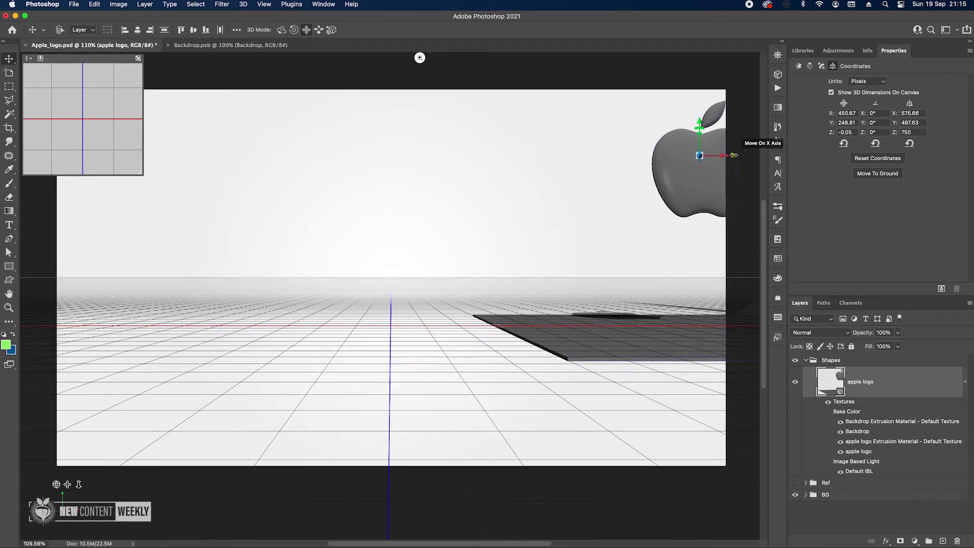
drag(723, 156, 423, 189)
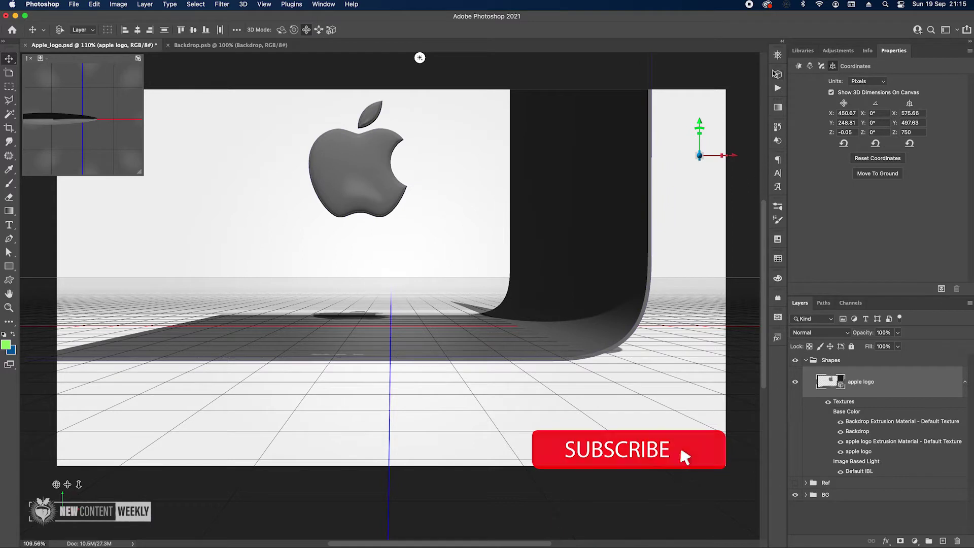
click(778, 74)
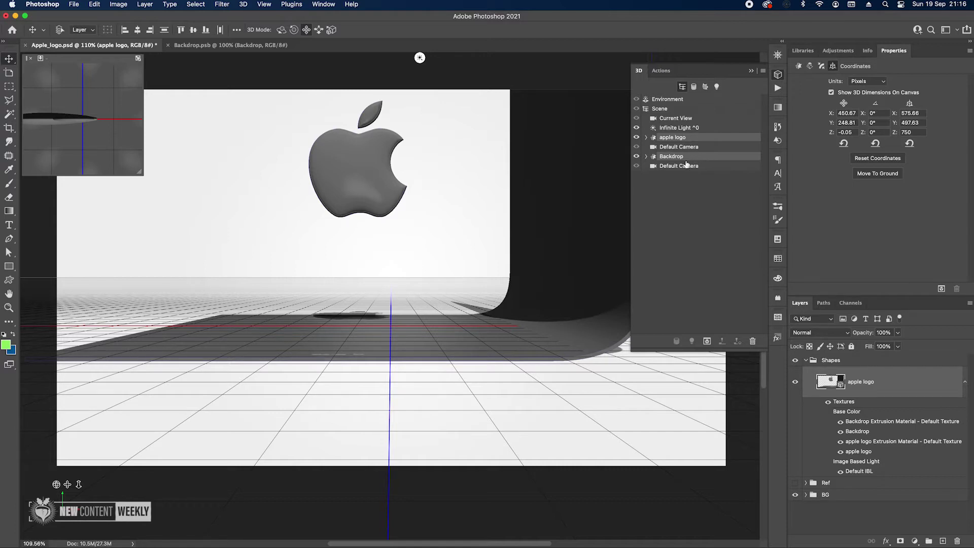
click(243, 4)
- Export the 3D layer in Wavefront OBJ format as Apple_logo.obj
click(260, 34)
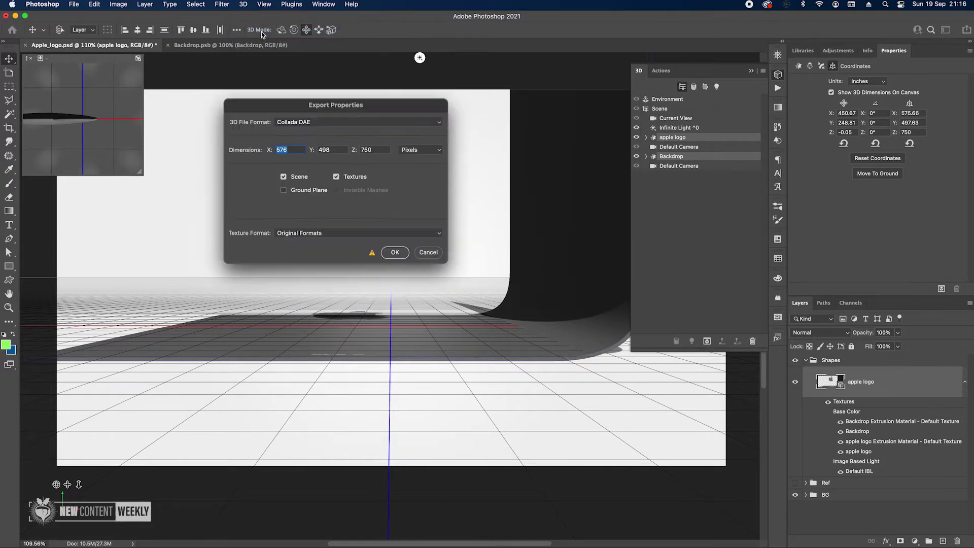
click(305, 126)
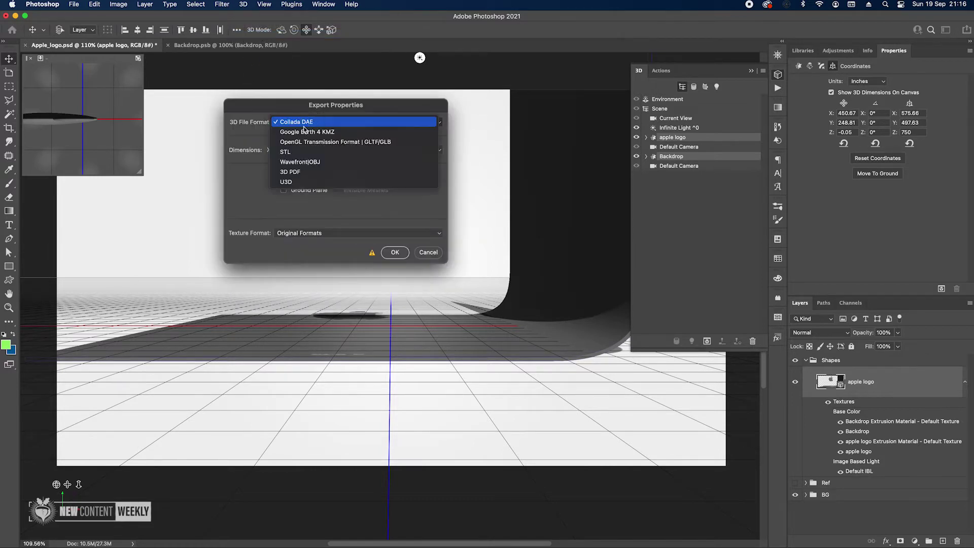
click(291, 164)
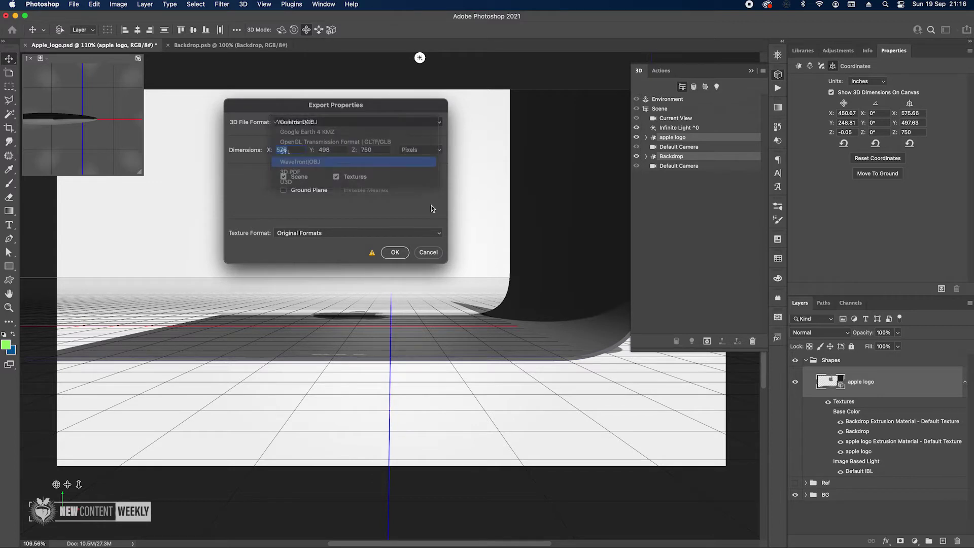
click(396, 253)
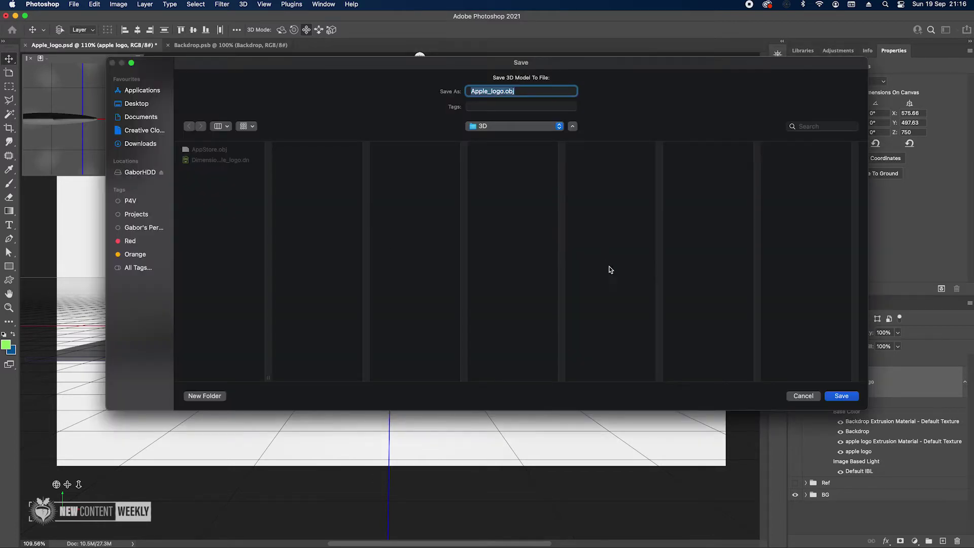
click(843, 396)
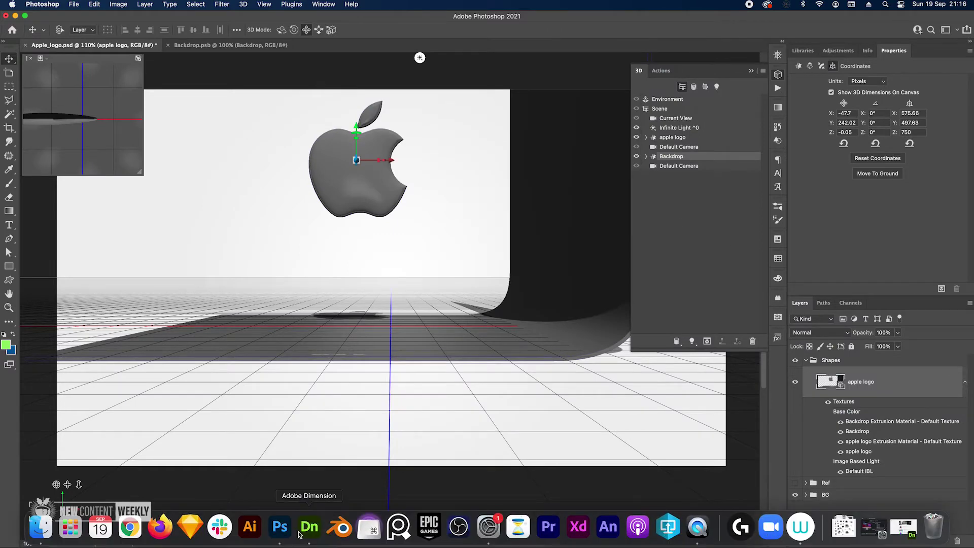
click(320, 539)
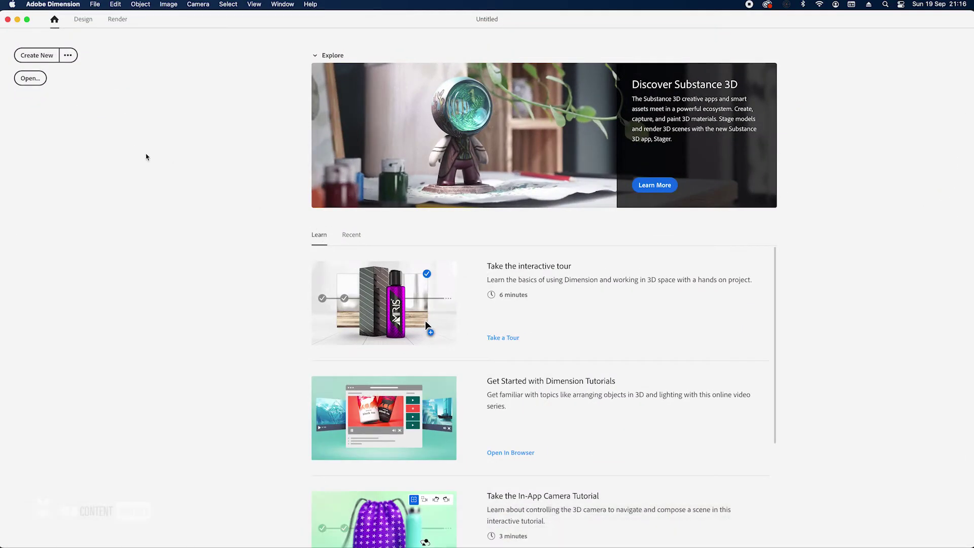
- Create a new 2560 × 1440 px scene and fit the canvas in view
click(36, 55)
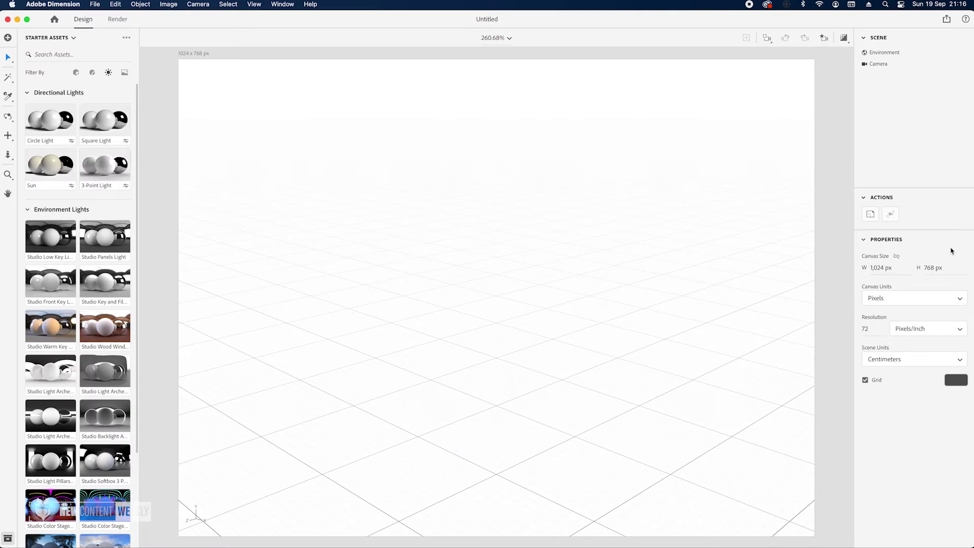
click(877, 268)
text(2,560)
key(Tab)
text(1,)
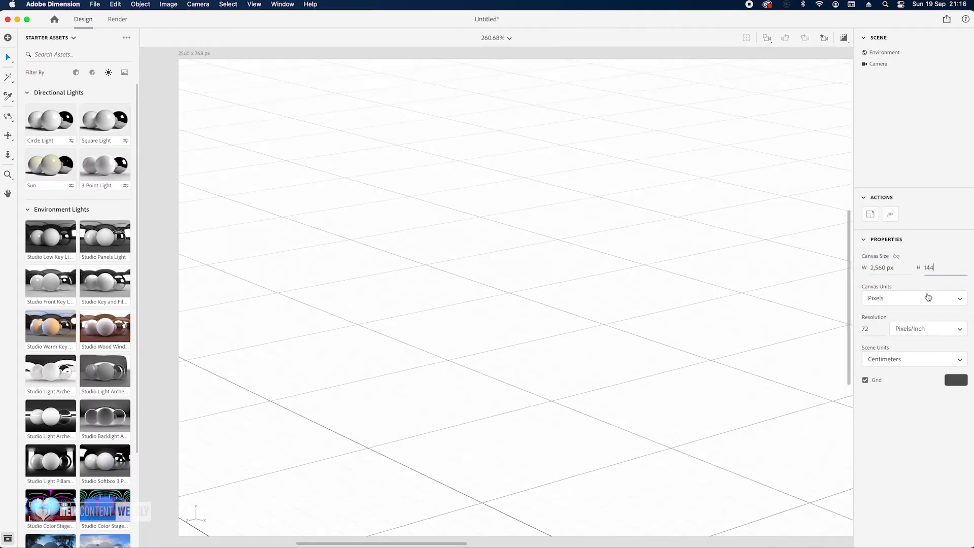
text(440)
key(Tab)
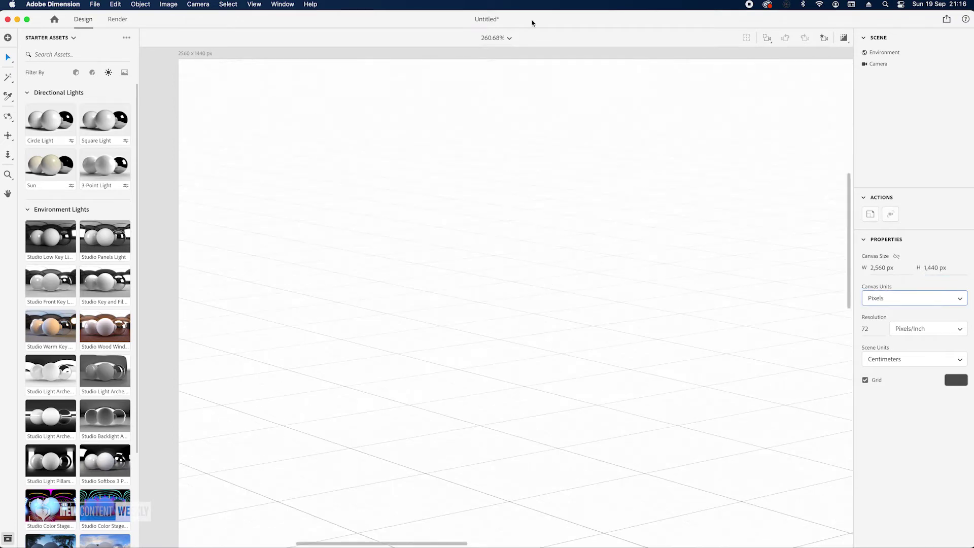
click(510, 38)
click(485, 59)
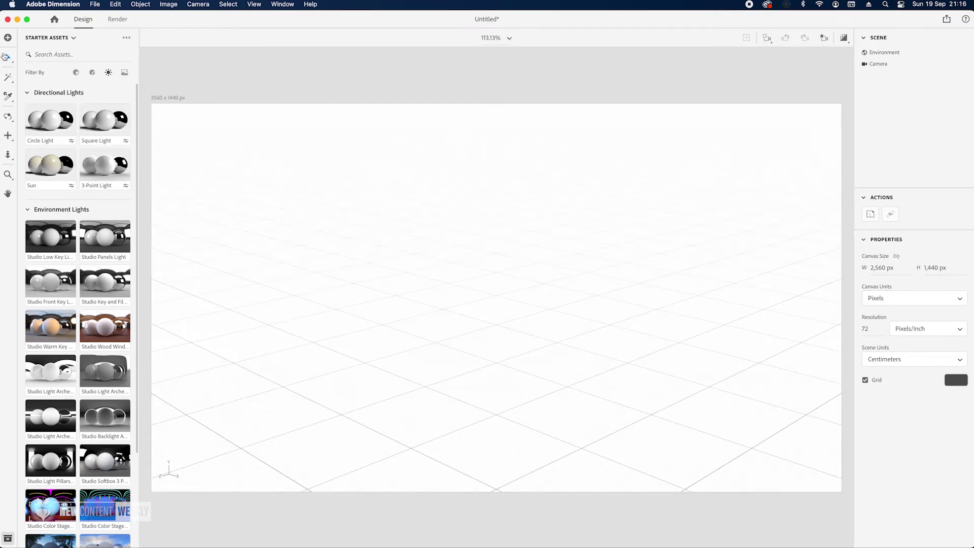
- Import the Apple_logo.obj 3D model and frame the backdrop in view
click(7, 38)
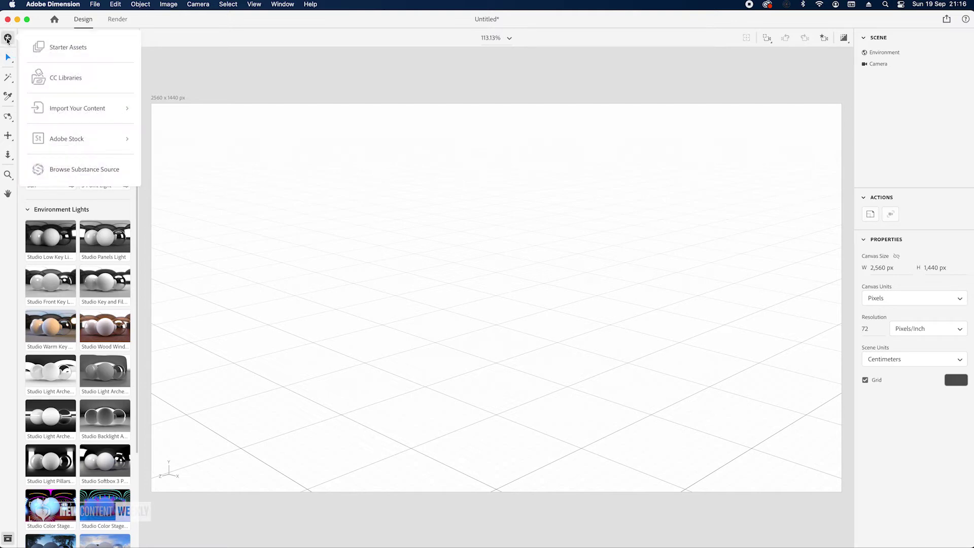
click(70, 109)
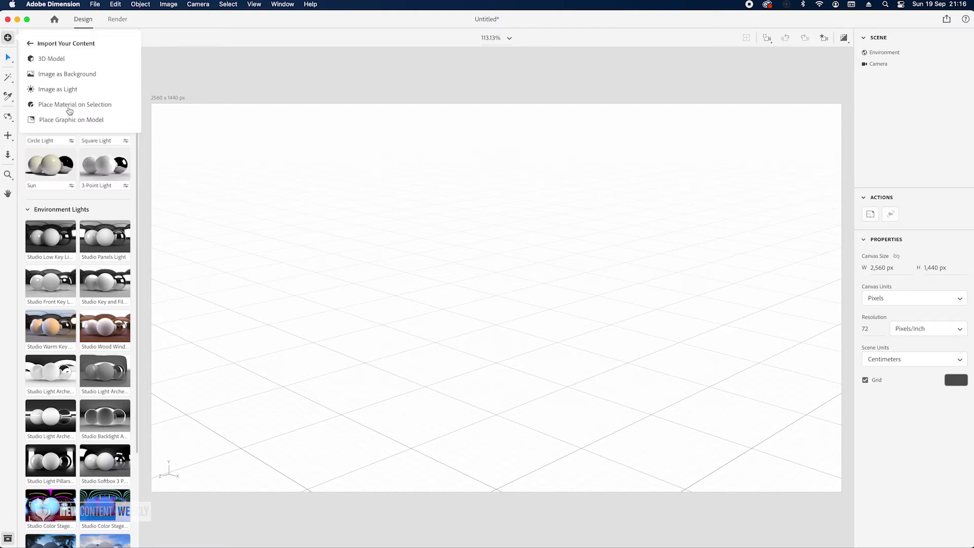
click(51, 57)
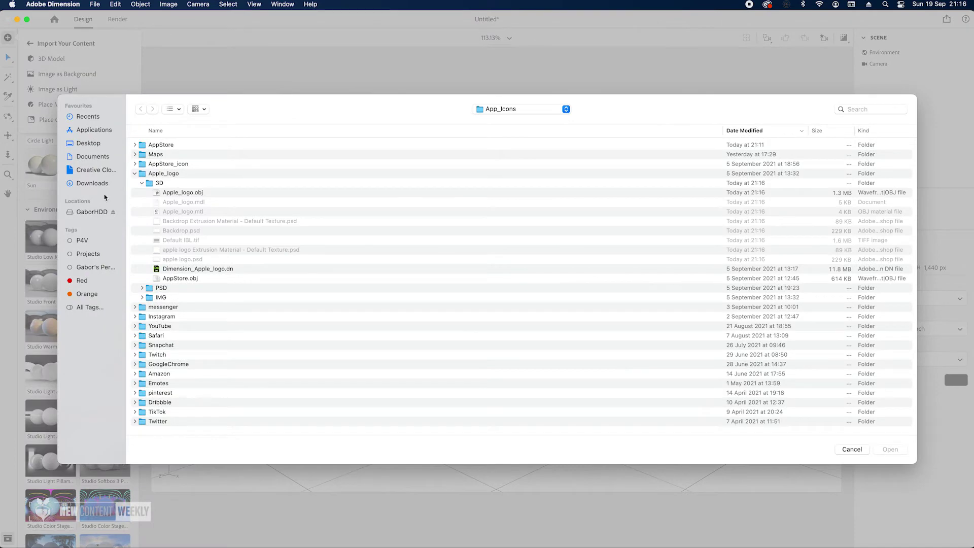
click(185, 193)
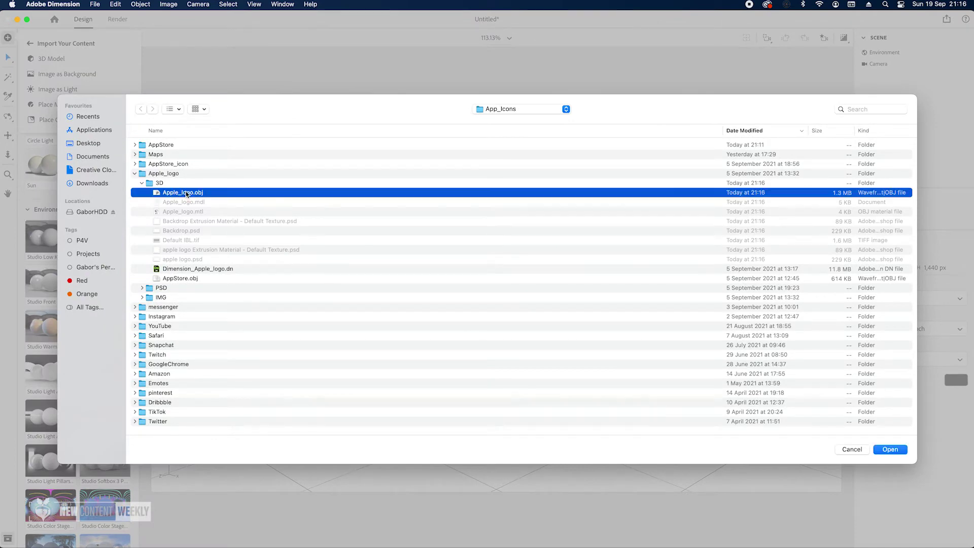
click(888, 451)
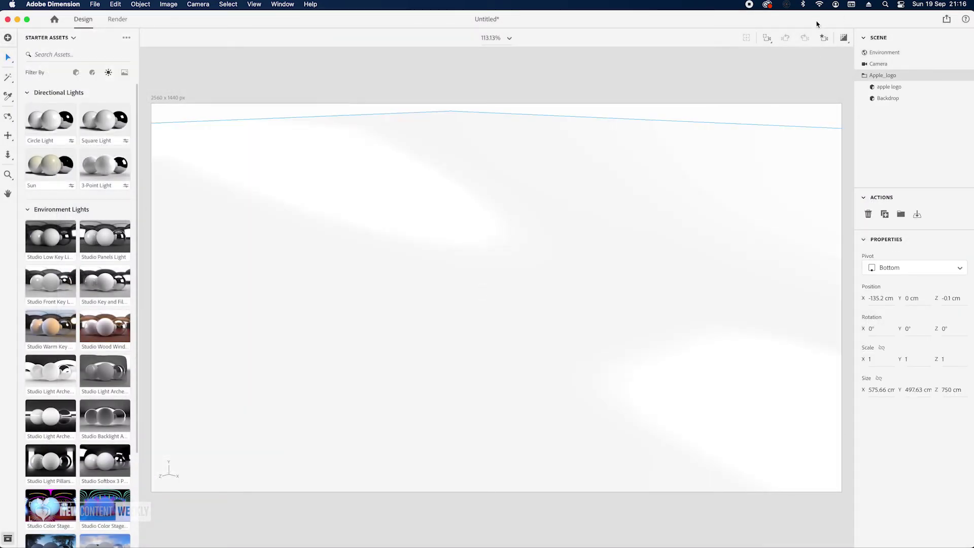
click(767, 43)
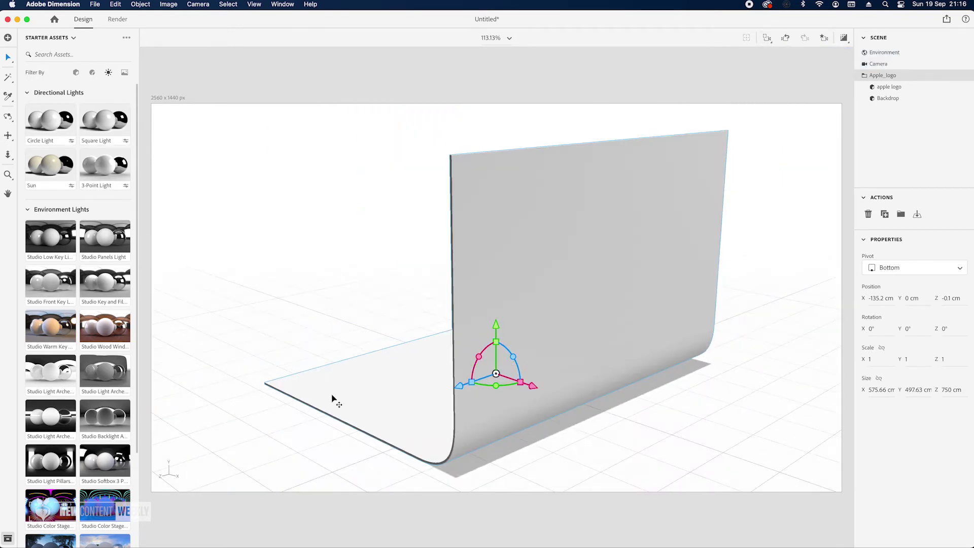
click(196, 5)
- Switch the camera to the front view, then to the left side view
mouse_move(227, 140)
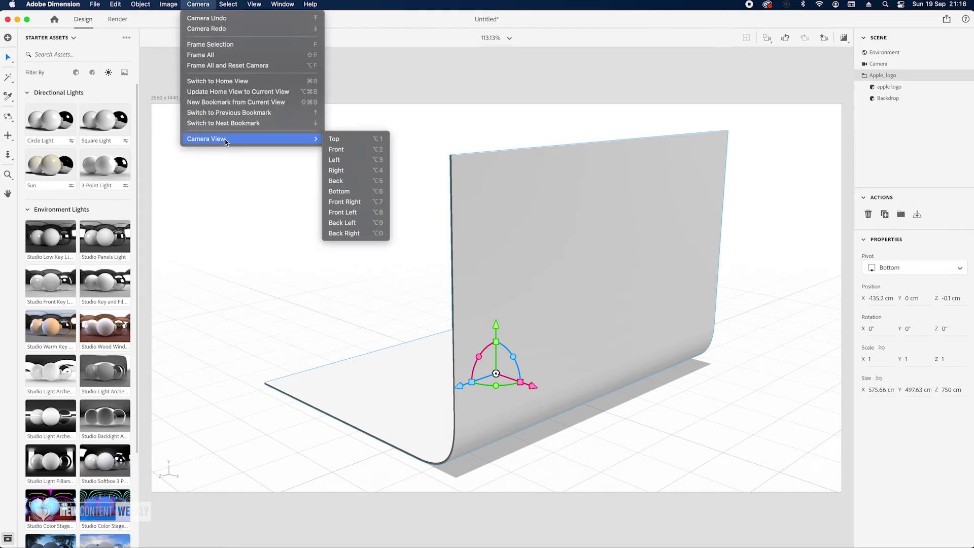
click(336, 150)
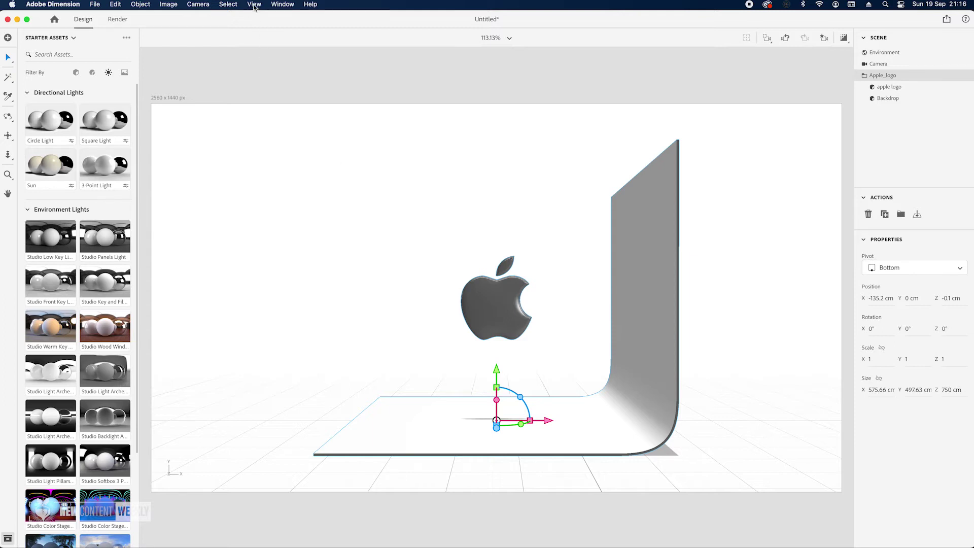
click(229, 4)
mouse_move(198, 5)
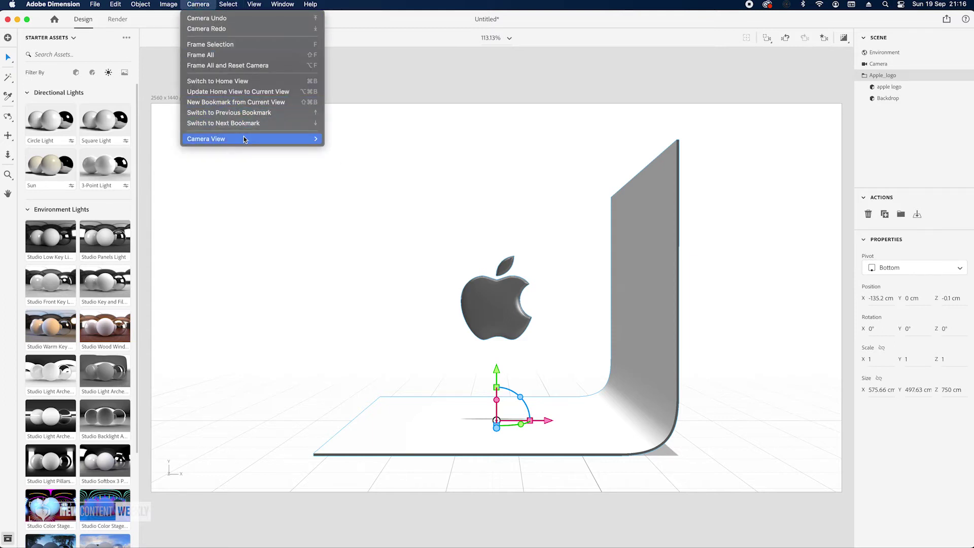
mouse_move(244, 139)
click(342, 163)
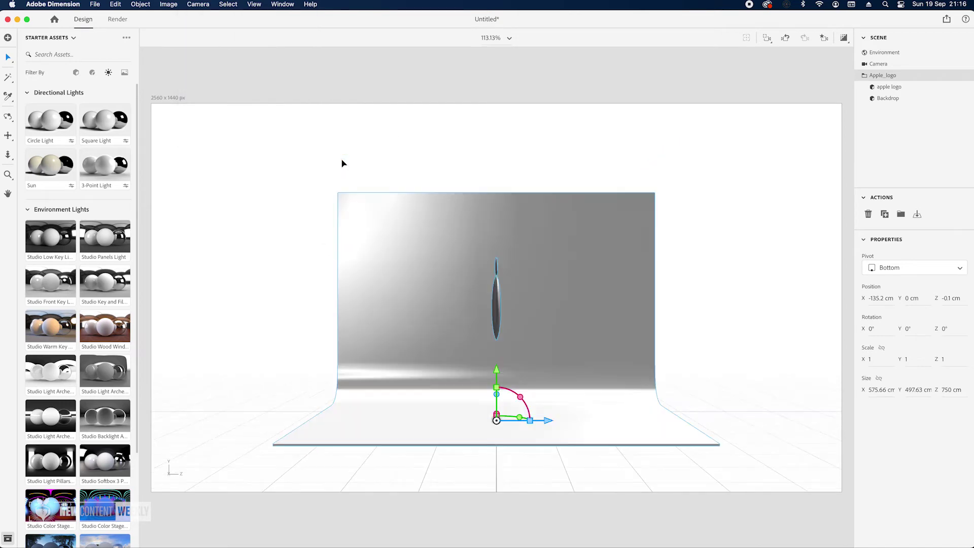
- Turn the apple logo toward the camera, lower it to Y 20.2 cm, and scale the backdrop to about 230%
click(889, 87)
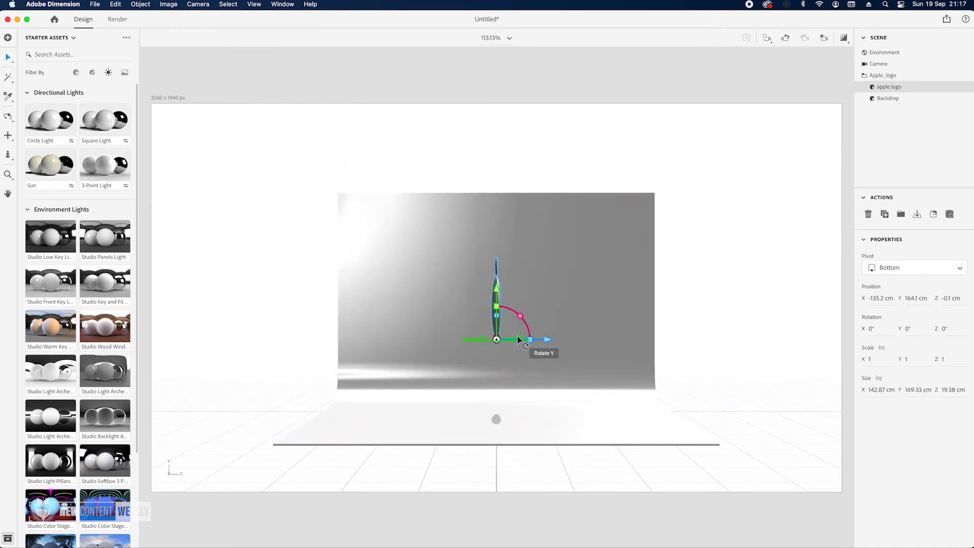
drag(521, 339, 547, 354)
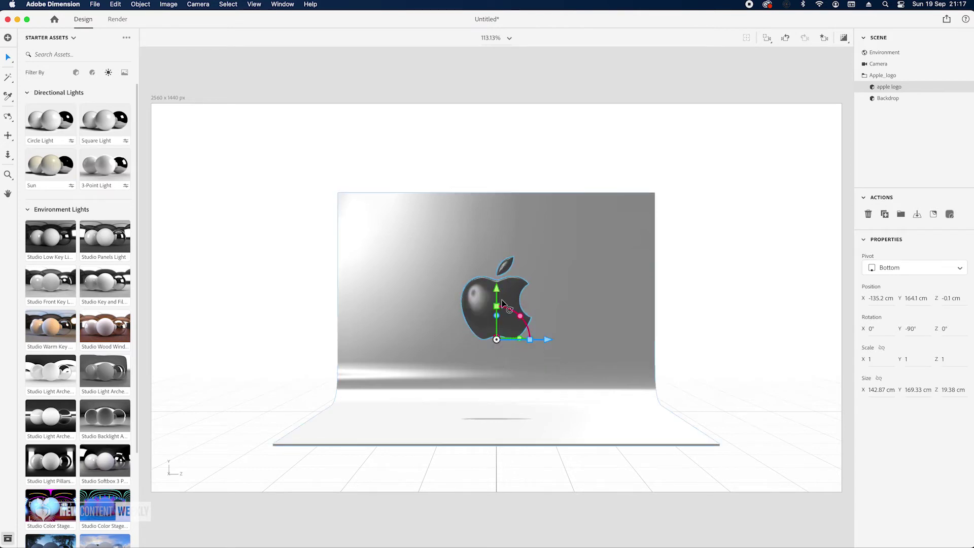
drag(498, 294, 510, 363)
click(891, 98)
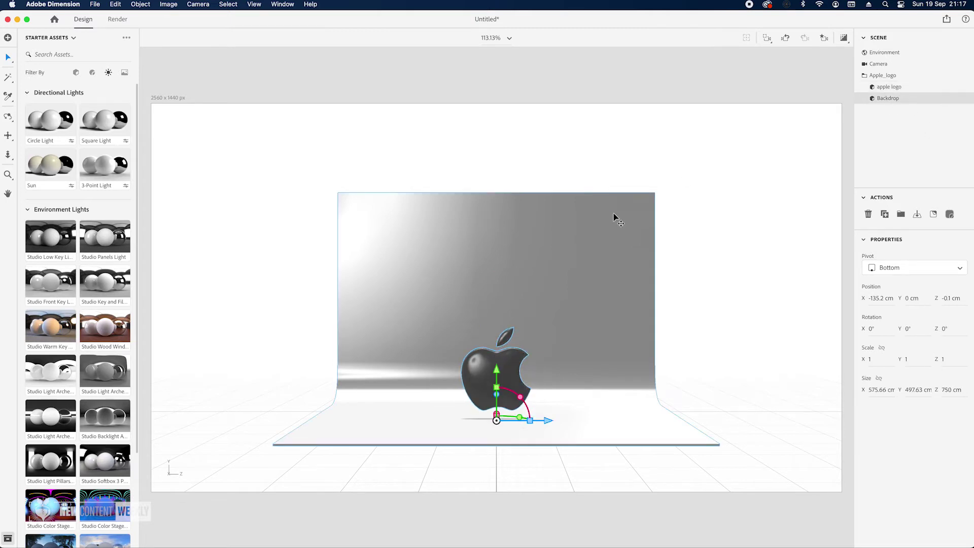
drag(530, 421, 558, 410)
- Delete the smaller backdrop from the Apple_logo group, keeping the enlarged one
click(594, 303)
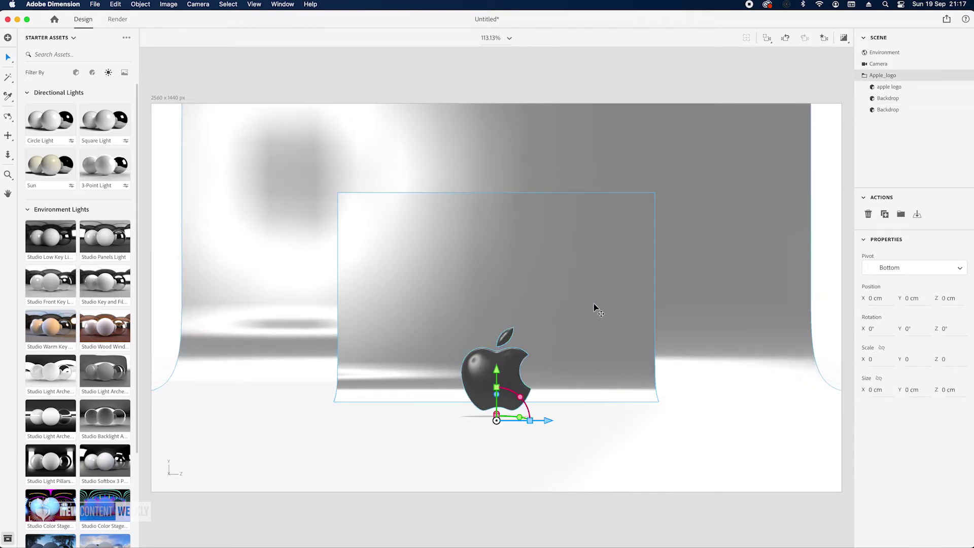
key(Delete)
key(super+z)
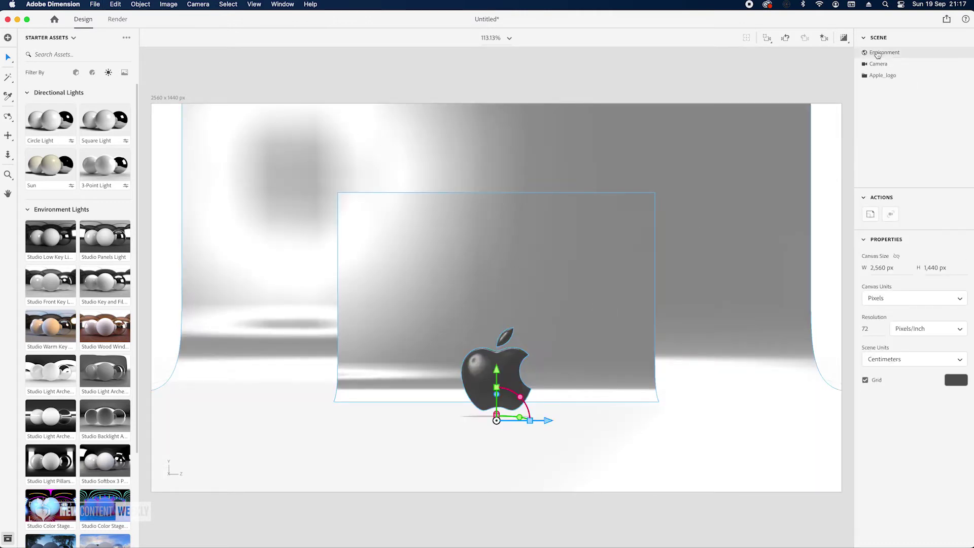
click(865, 75)
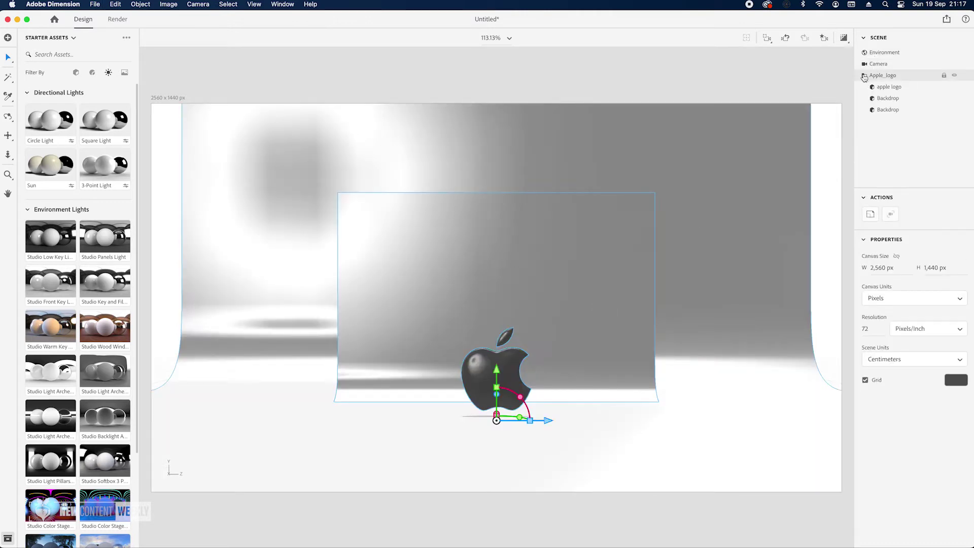
click(902, 103)
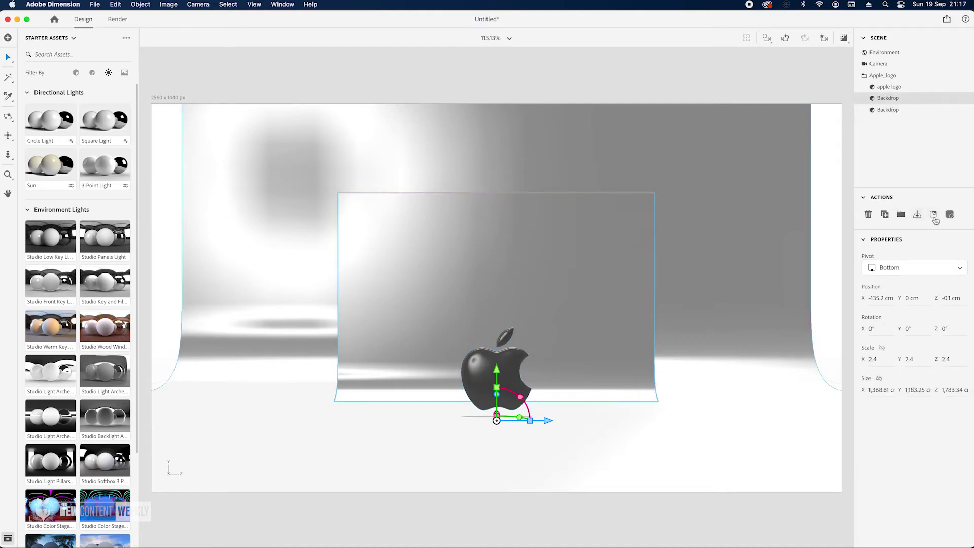
click(869, 215)
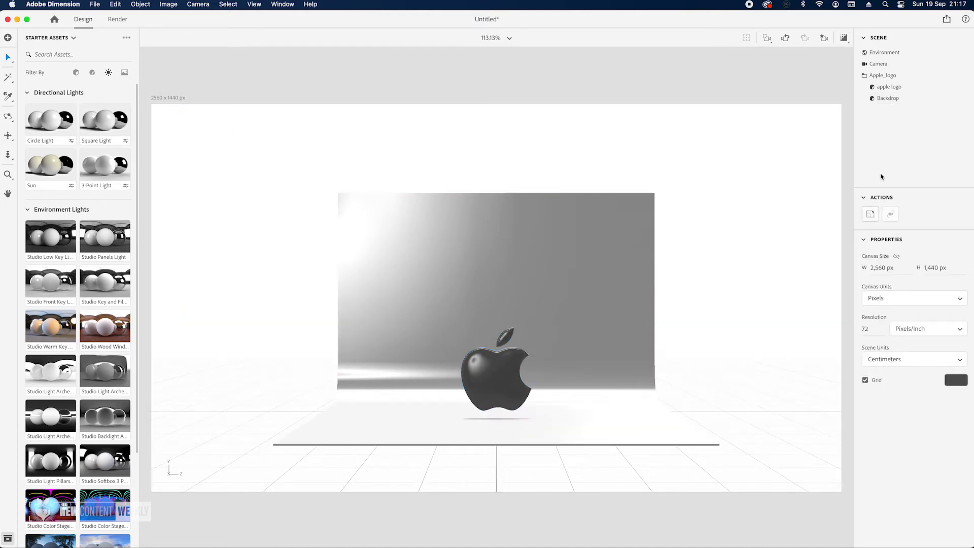
key(super+z)
click(892, 109)
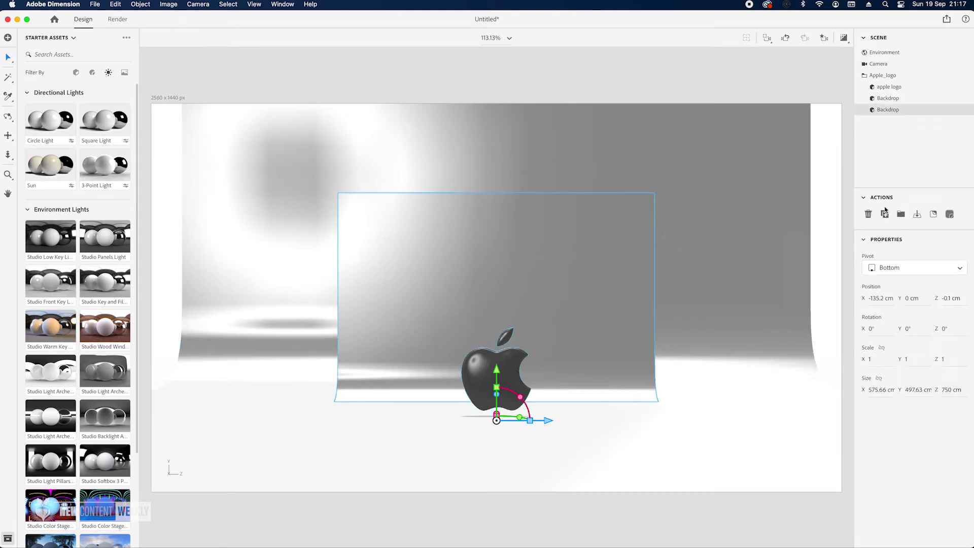
click(870, 214)
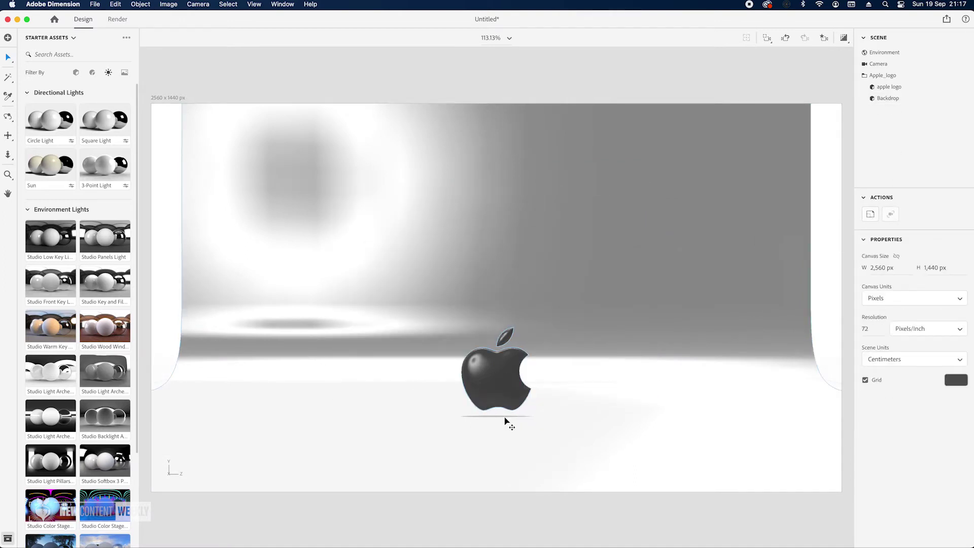
- Zoom and pan the camera closer to frame the apple logo
scroll(504, 274, up, 5)
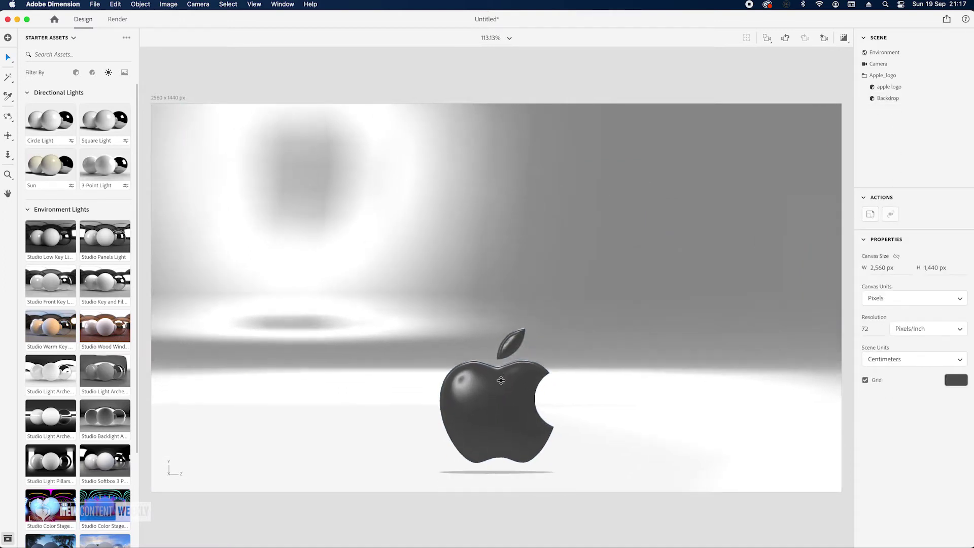
scroll(503, 274, down, 2)
scroll(500, 363, up, 4)
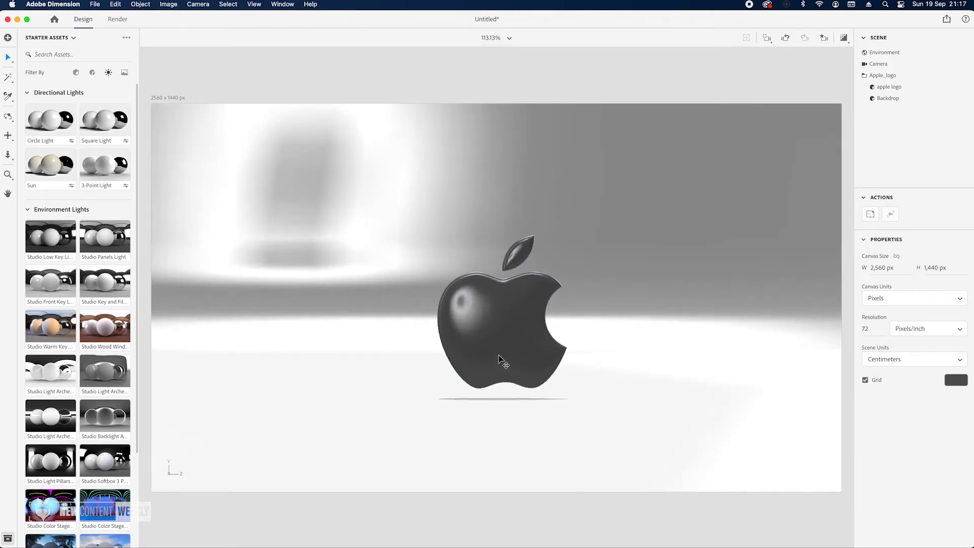
drag(500, 358, 496, 323)
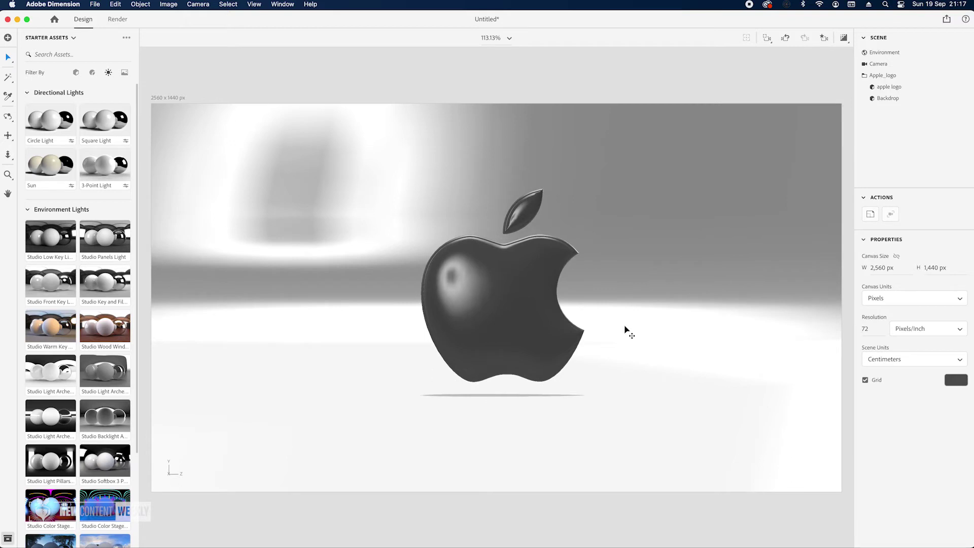
- Save the current camera view as a camera bookmark
click(824, 38)
click(840, 138)
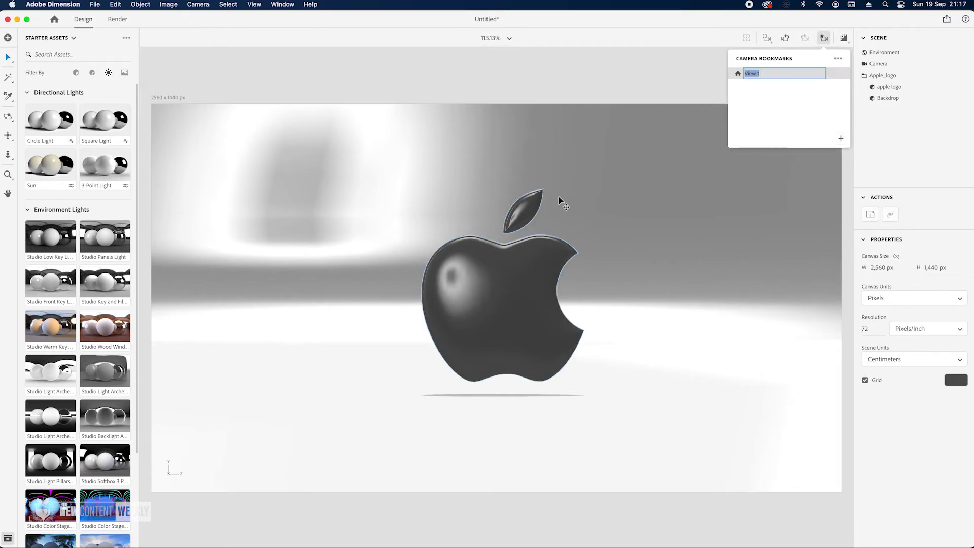
click(646, 94)
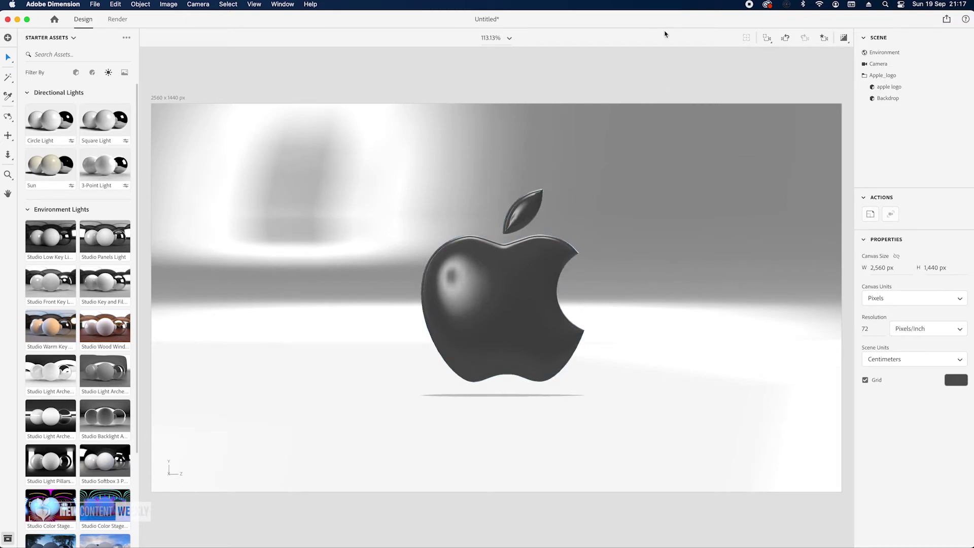
- Give the backdrop a Matte material with base colour FFFFFF and the apple logo Glass
click(903, 106)
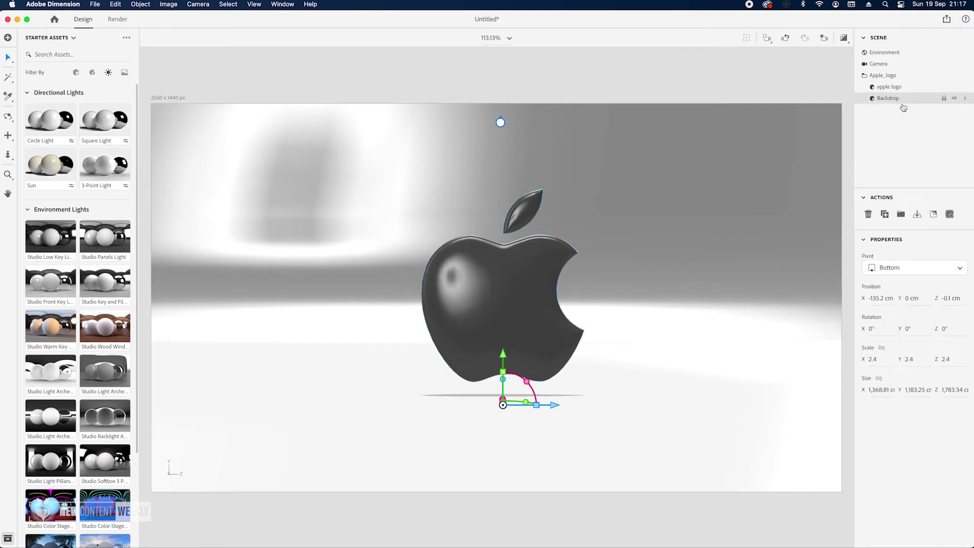
click(92, 73)
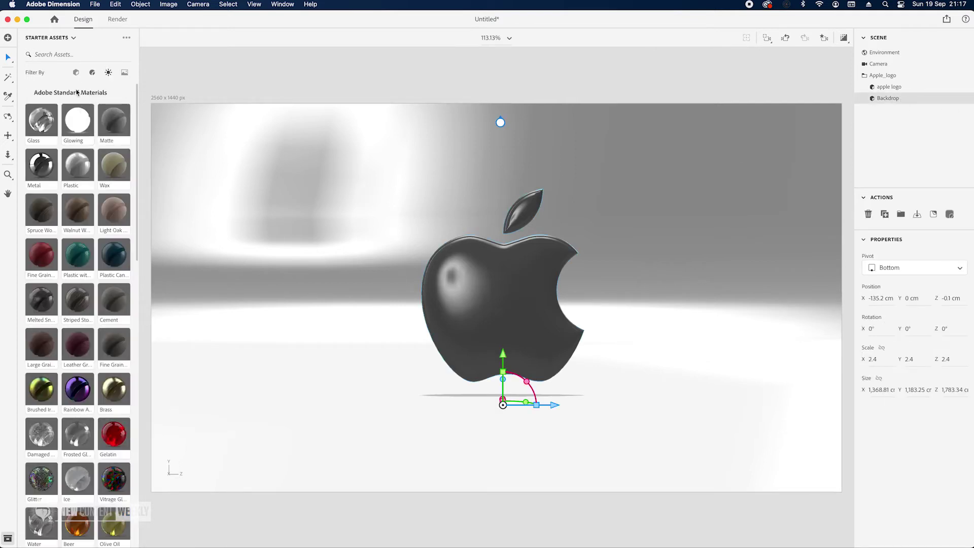
click(115, 122)
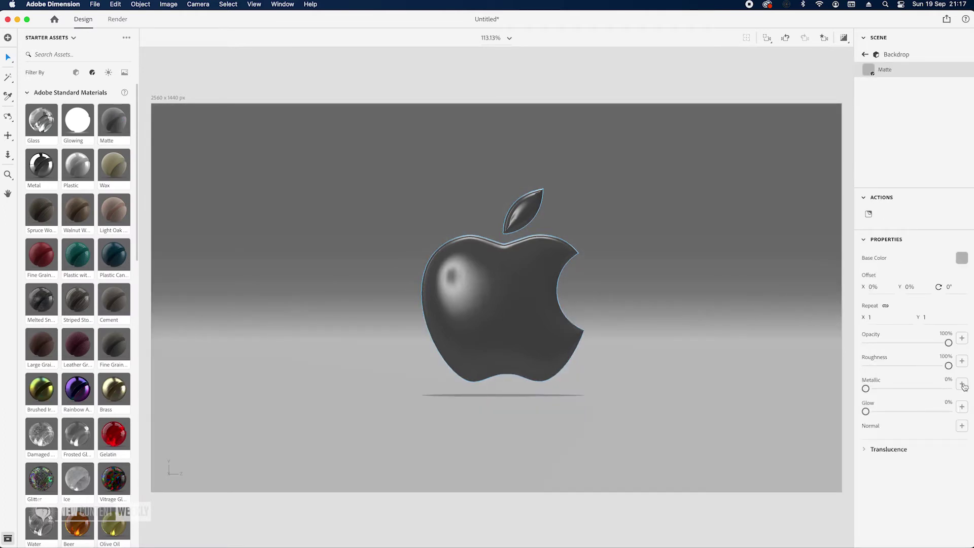
click(963, 258)
drag(902, 262, 827, 198)
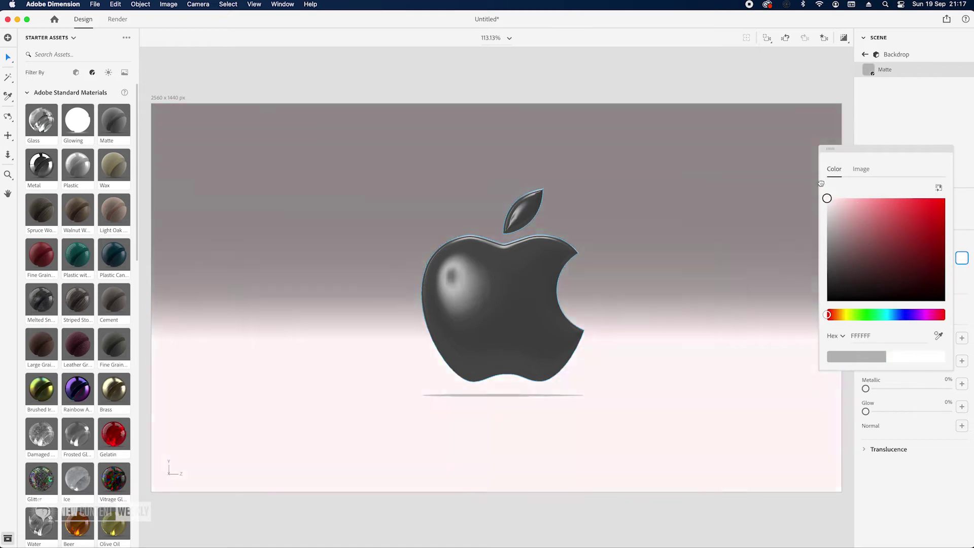
click(899, 121)
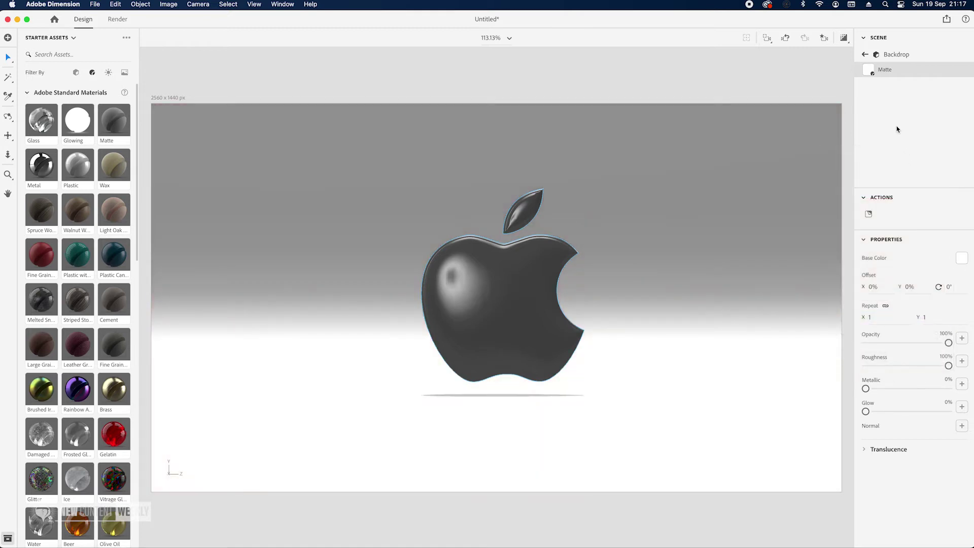
click(867, 55)
click(888, 86)
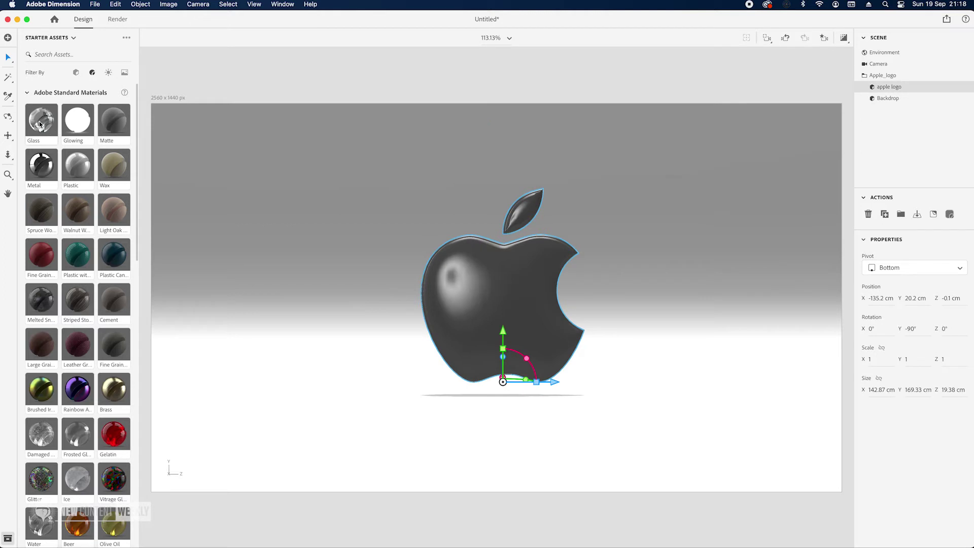
drag(39, 123, 908, 94)
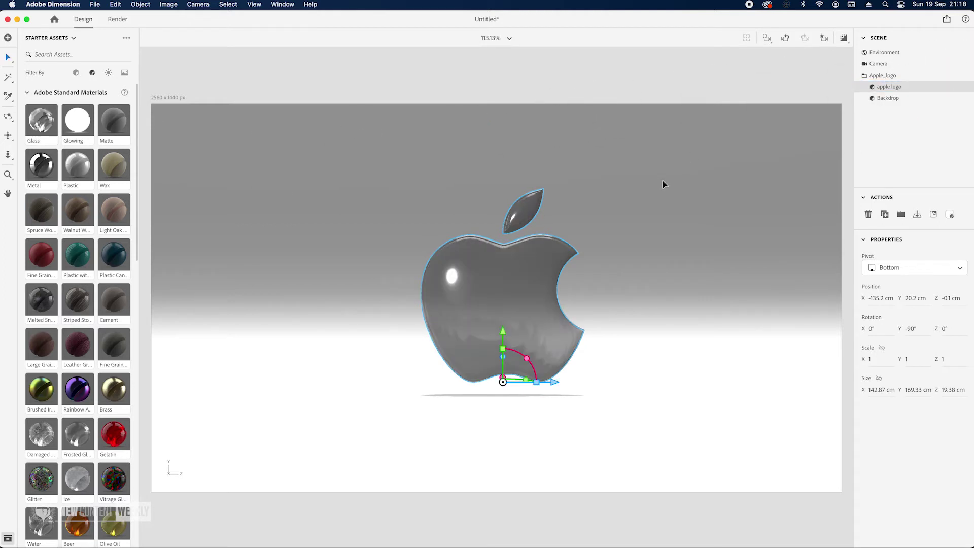
- Set the Glass material's base colour to pale blue EBFAFF and turn on Render Preview
click(950, 214)
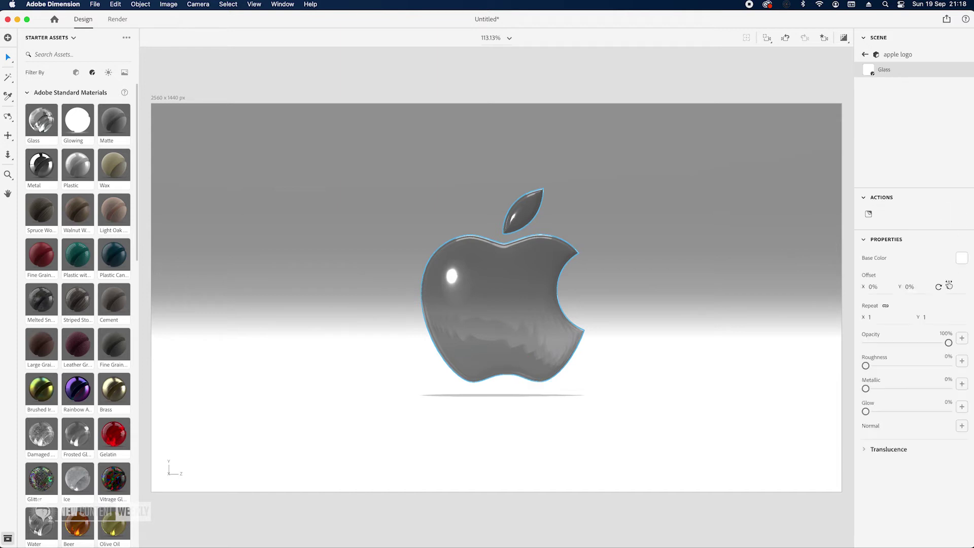
click(962, 261)
mouse_move(888, 307)
mouse_down()
mouse_move(905, 310)
mouse_move(887, 308)
mouse_up()
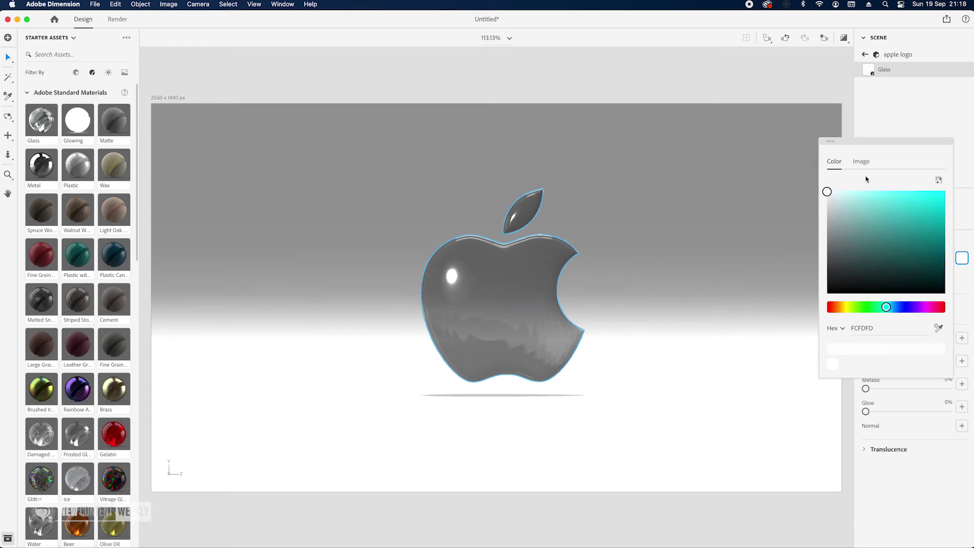
click(854, 193)
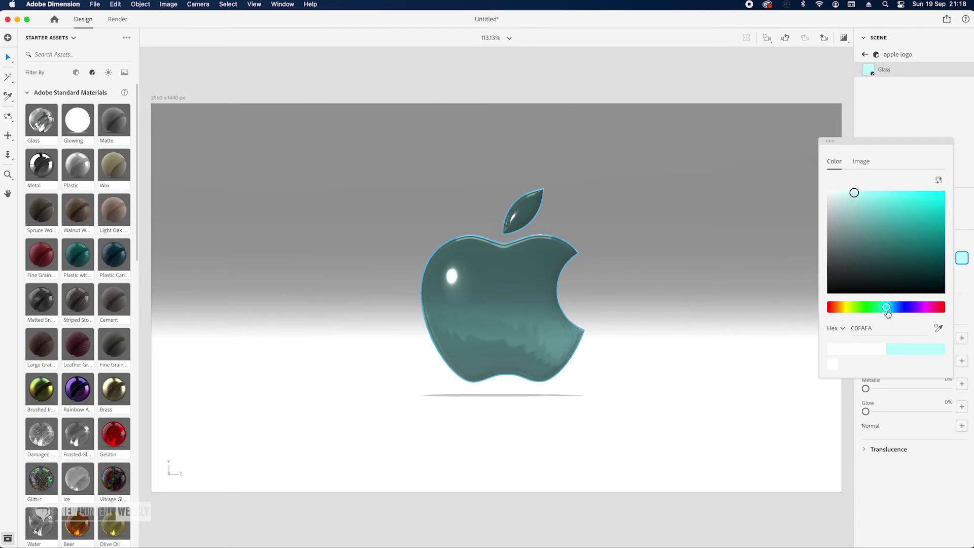
drag(888, 314, 892, 312)
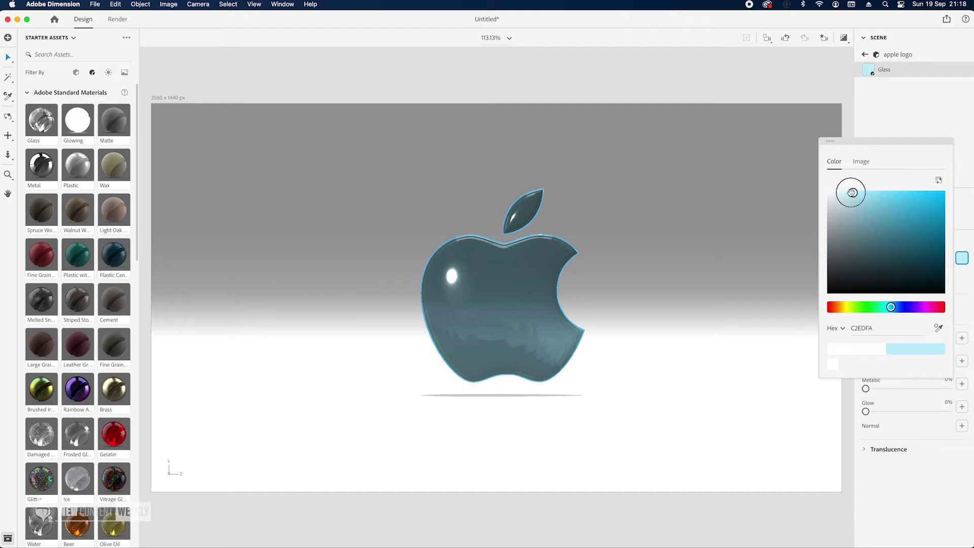
click(837, 192)
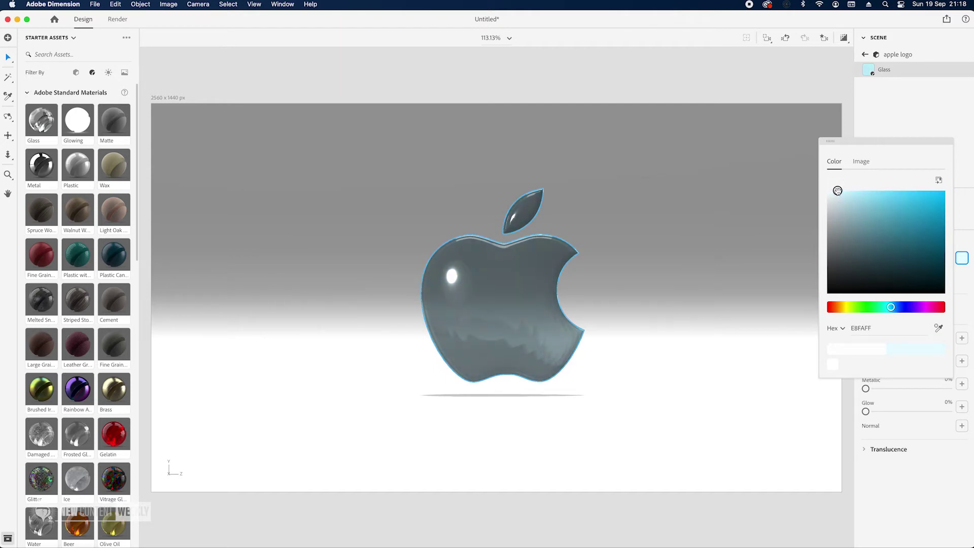
click(867, 56)
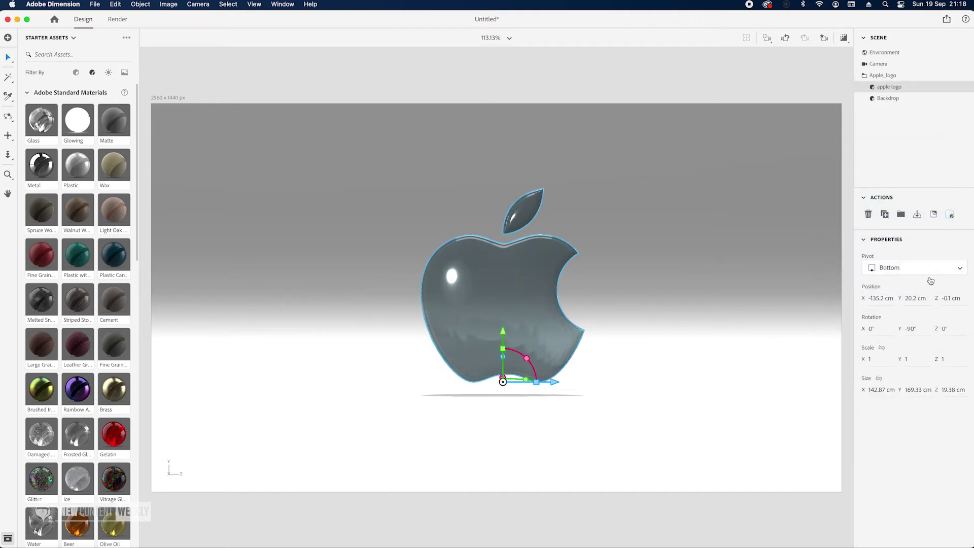
click(844, 37)
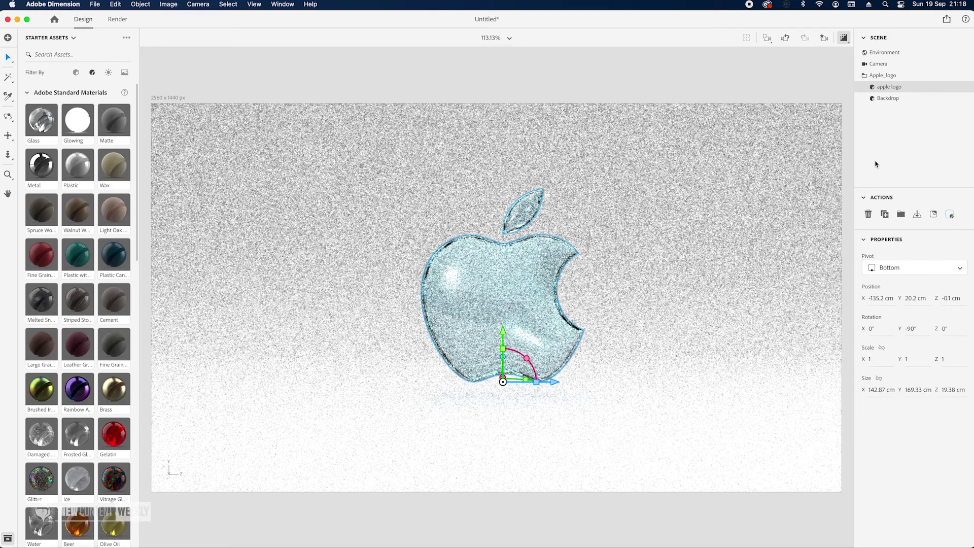
- Turn off Render Preview, select the Environment Light, and apply Studio Softbox 3P from the Lights assets
click(844, 38)
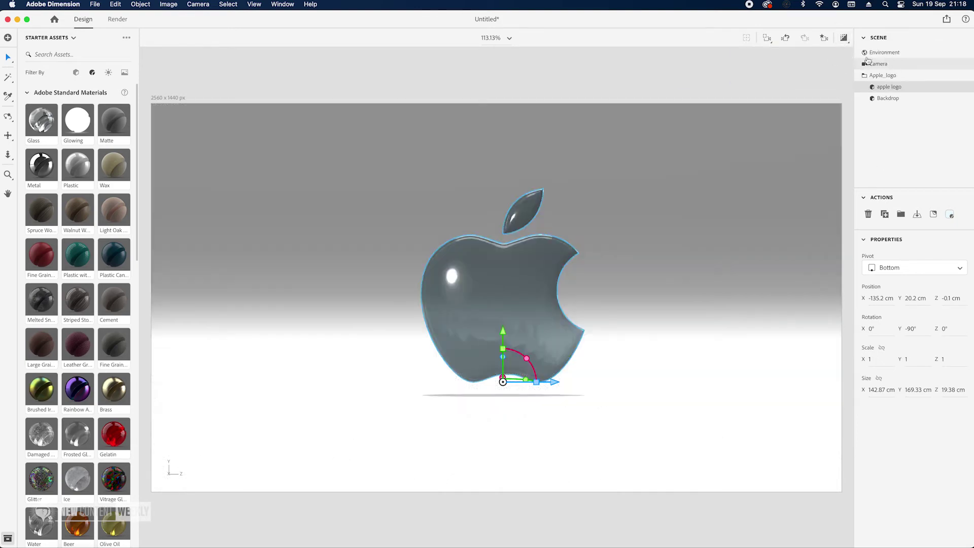
click(866, 54)
click(893, 63)
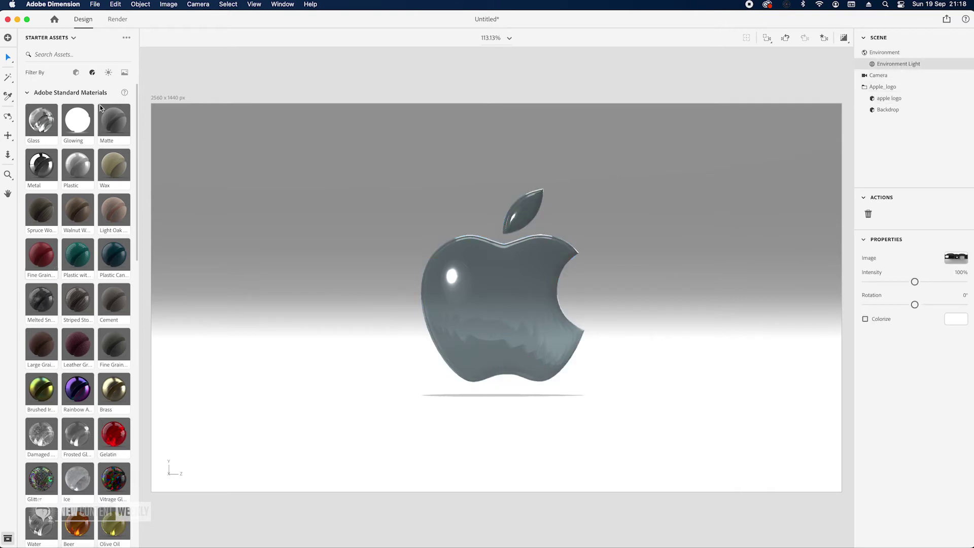
click(108, 73)
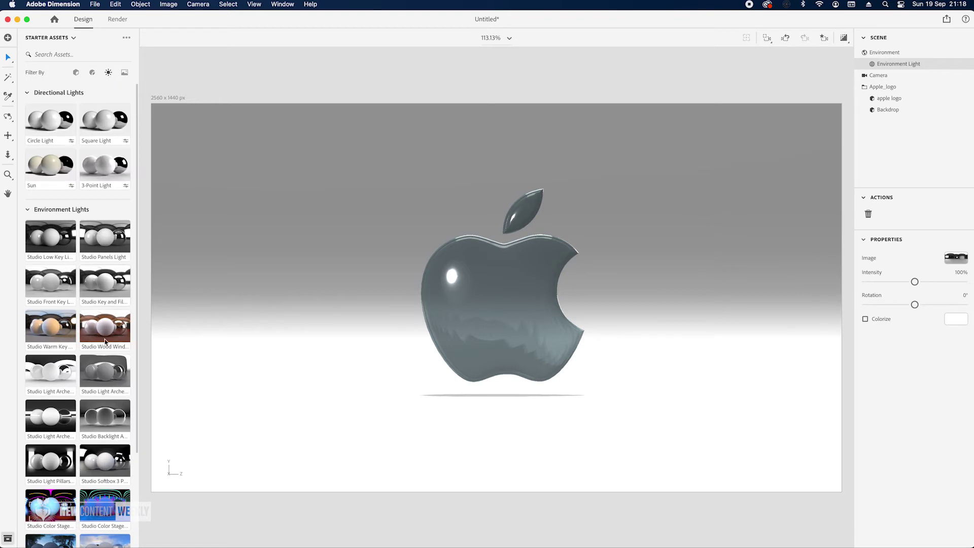
click(109, 466)
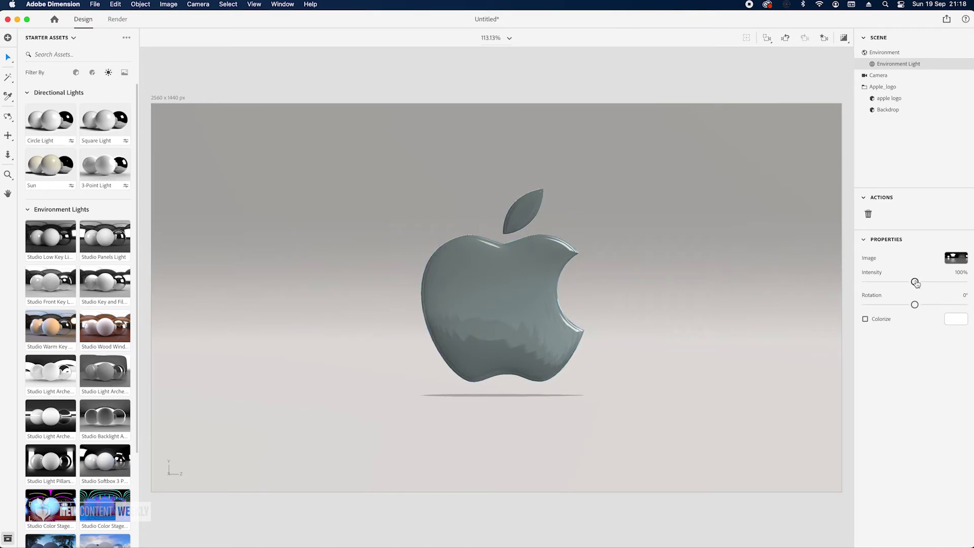
- Set the environment light to 50% intensity and -133° rotation, then preview the render
drag(917, 283, 879, 305)
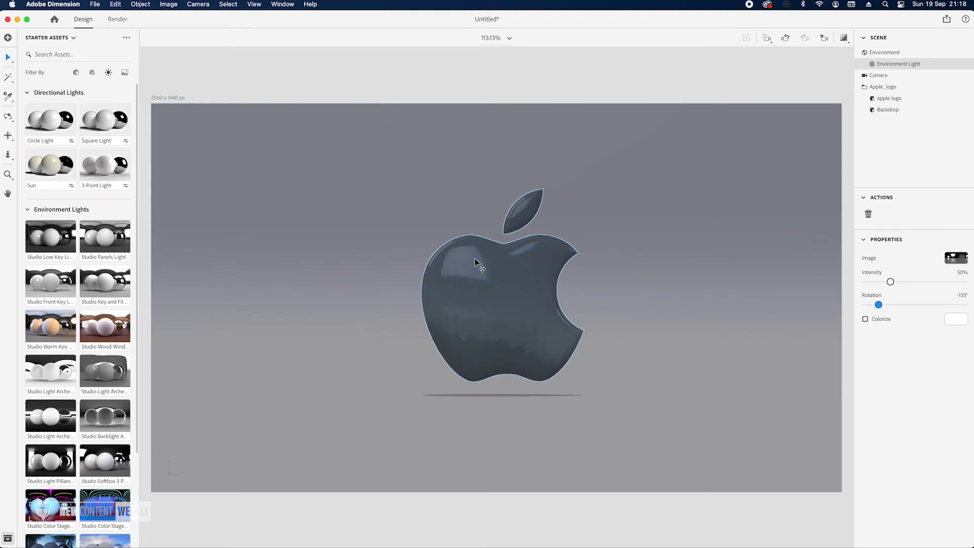
drag(878, 305, 880, 307)
click(844, 39)
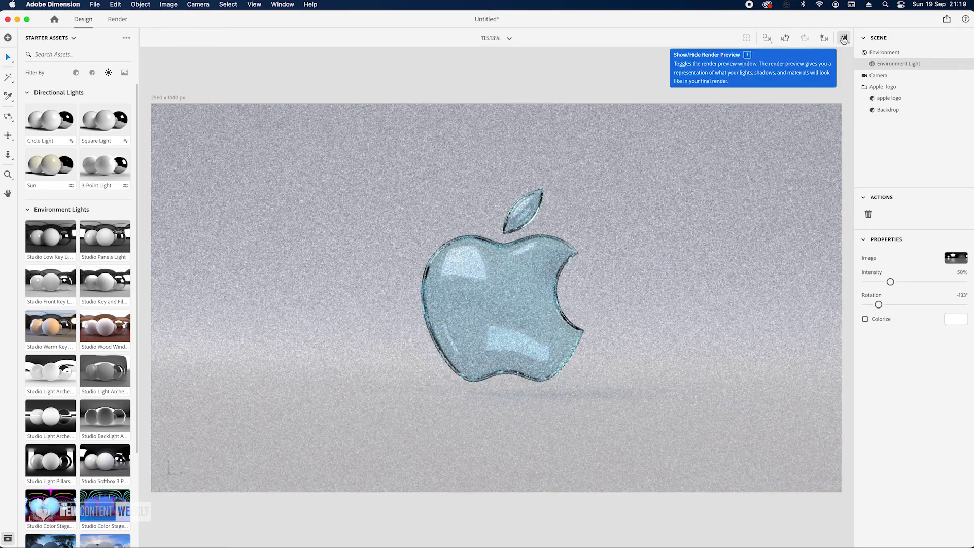
- Set the ground plane reflection to 100% opacity and 49% roughness, checking it in Render Preview
click(844, 39)
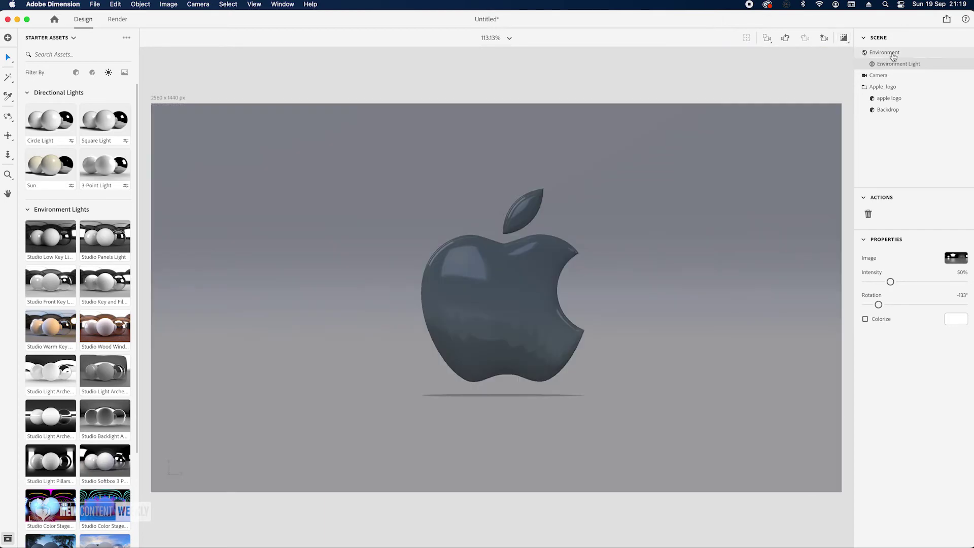
click(894, 55)
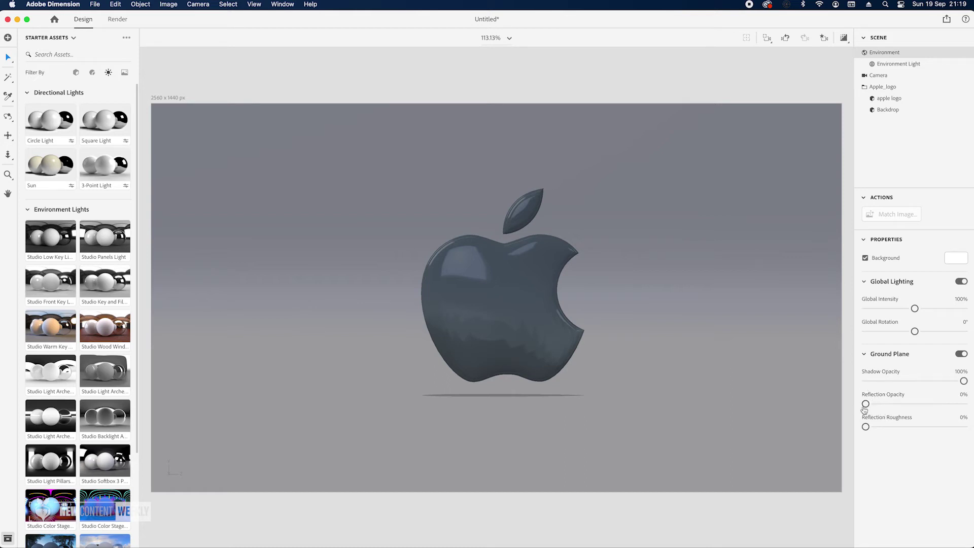
drag(867, 404, 945, 404)
drag(863, 428, 945, 432)
click(844, 38)
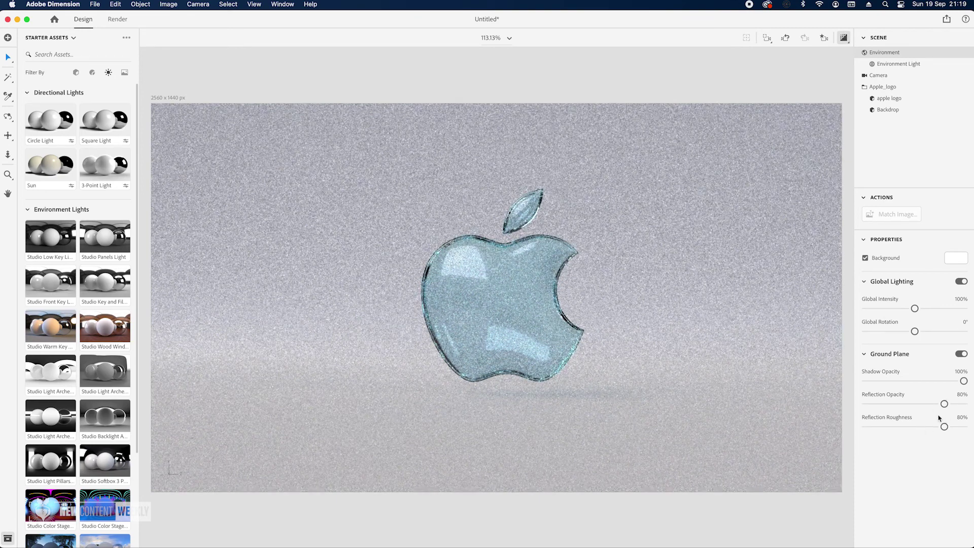
drag(943, 405, 965, 404)
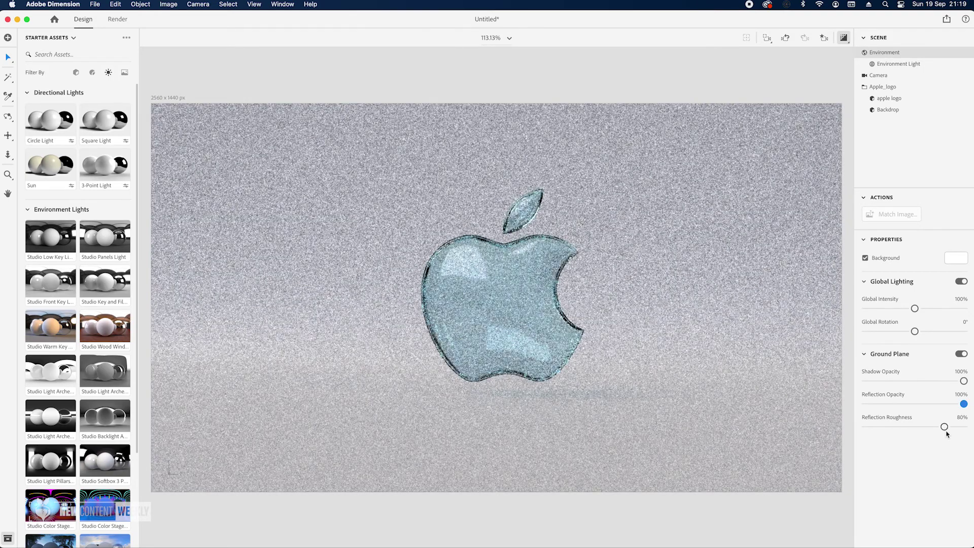
drag(945, 428, 915, 430)
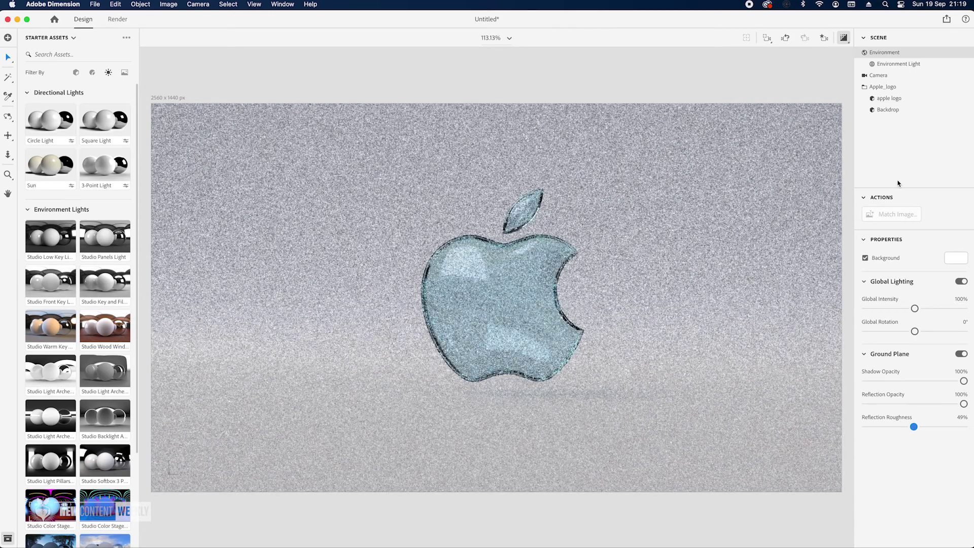
click(900, 65)
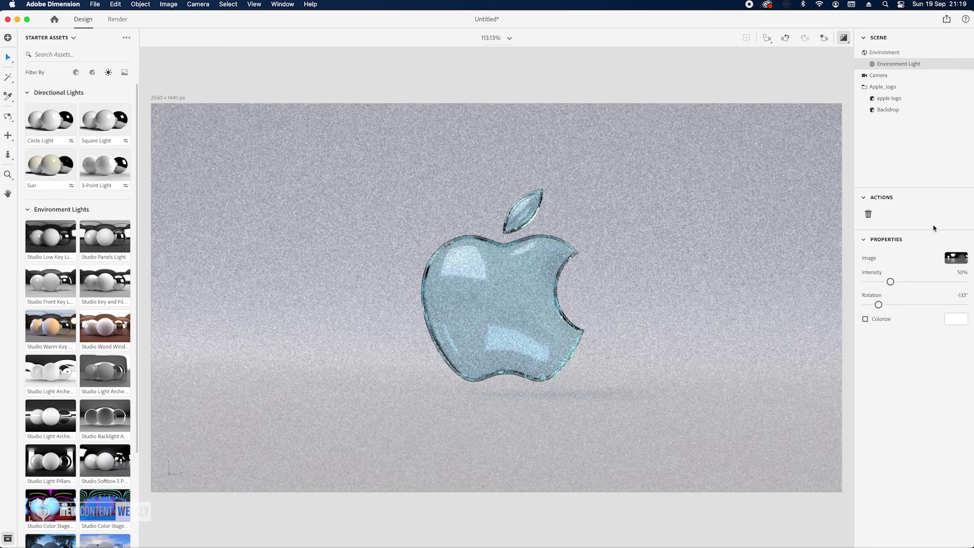
- Lower the Environment Light intensity to 40%
drag(888, 283, 886, 283)
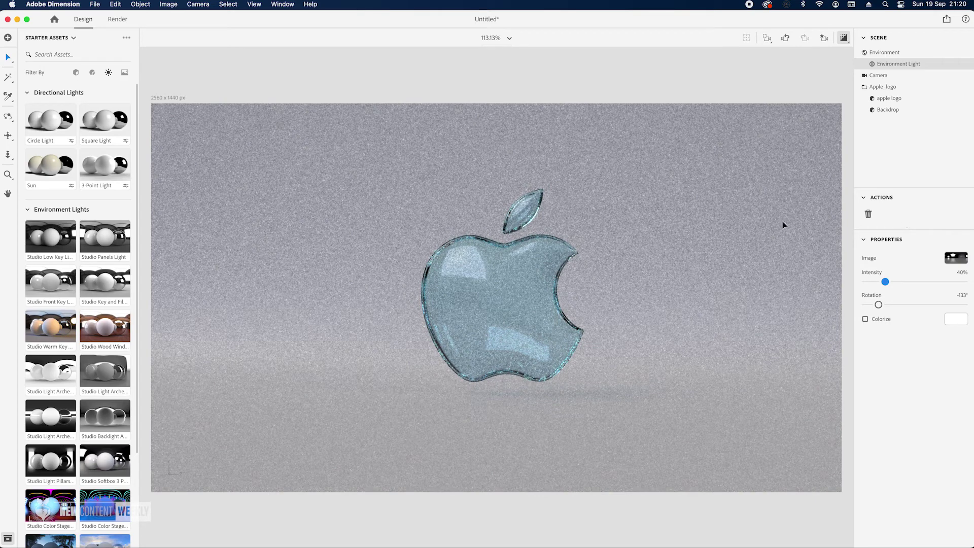
click(118, 20)
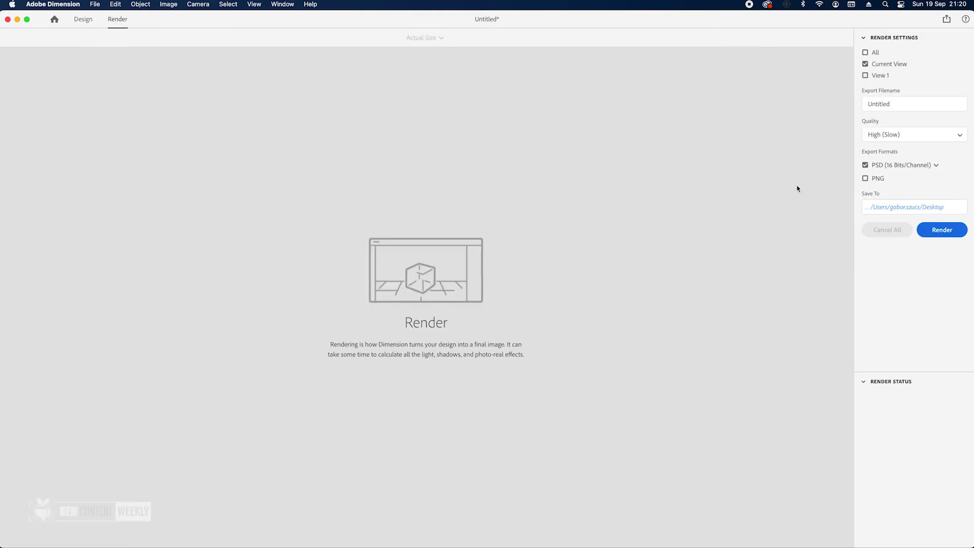
- Render the current view as a High (Slow) 16-bit PSD named apple_logo
click(884, 103)
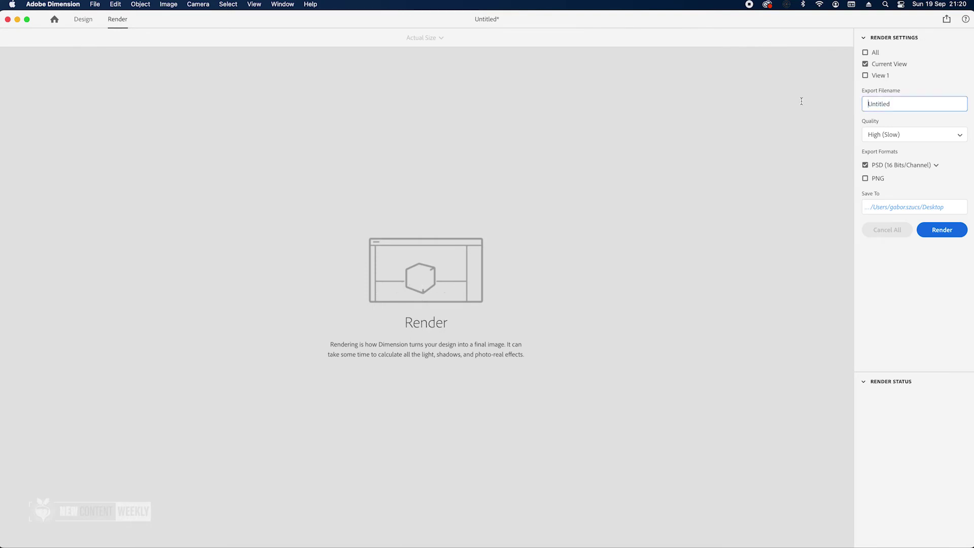
double_click(900, 103)
text(apple_logo)
click(940, 232)
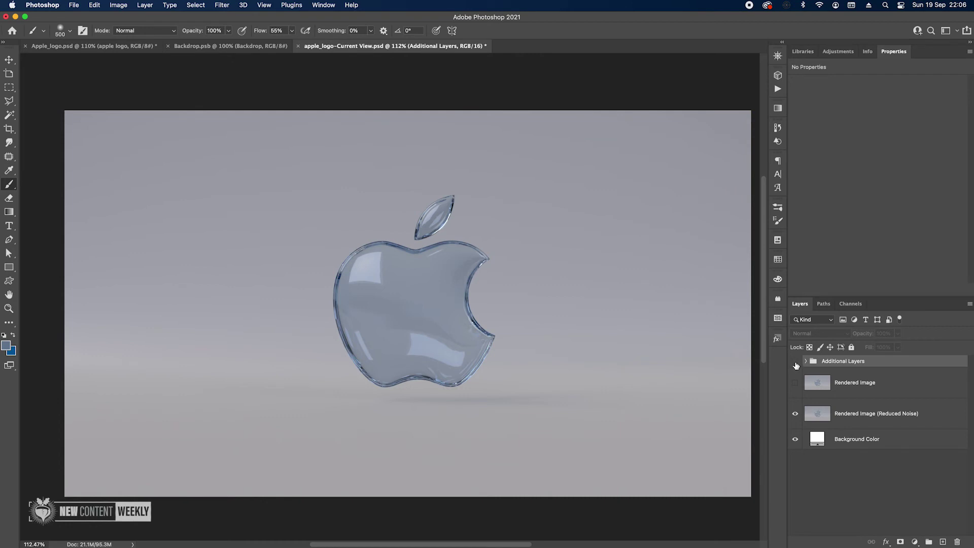
- Use the Magic Wand on the Object Selection Masks layer to select the apple's outline
click(795, 361)
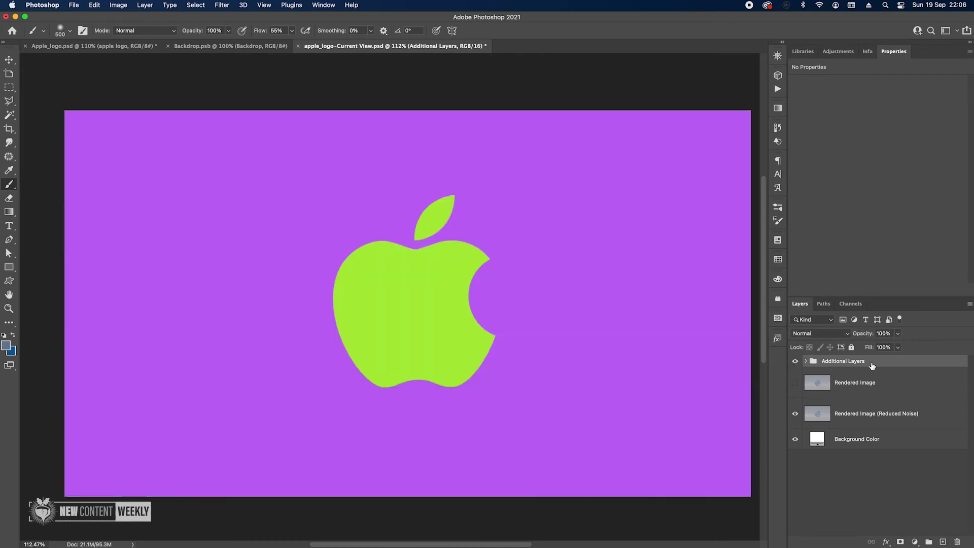
click(805, 362)
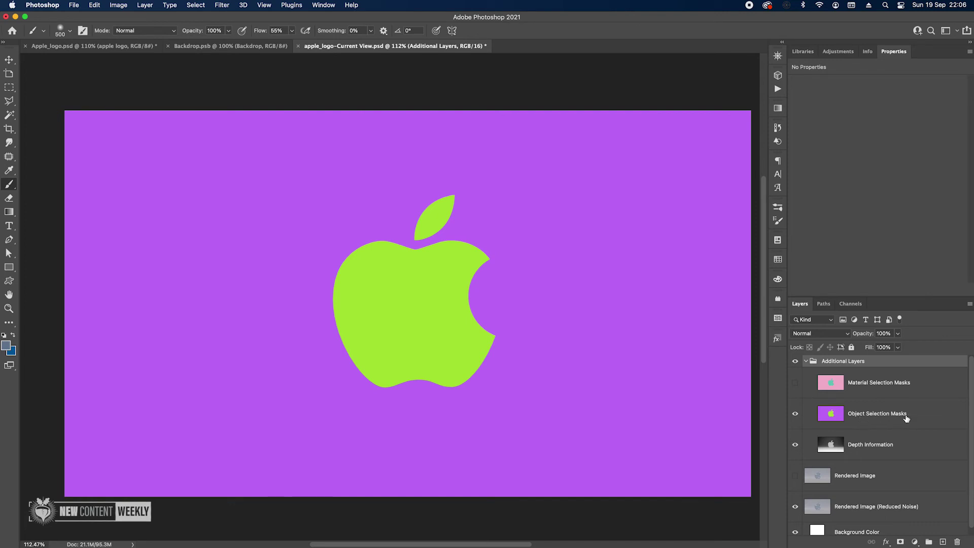
click(9, 115)
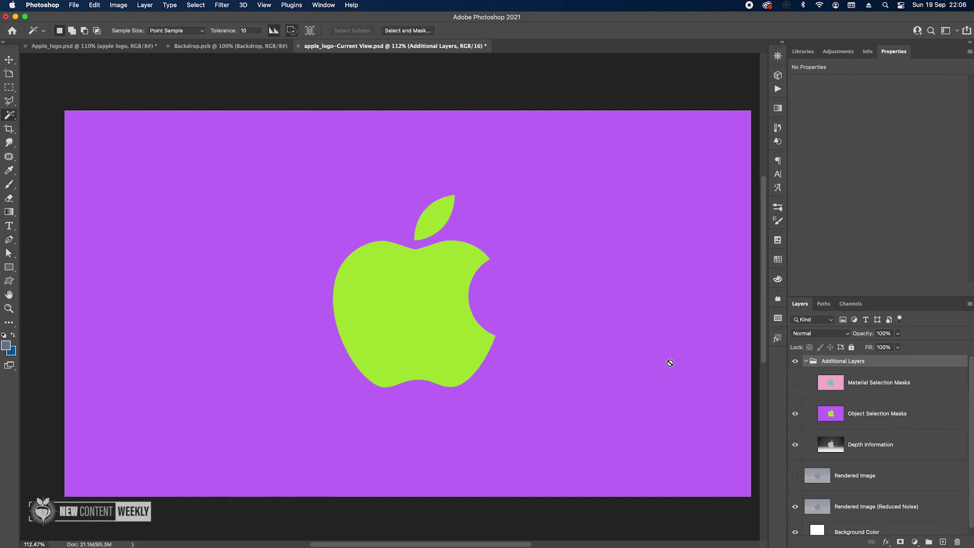
click(864, 415)
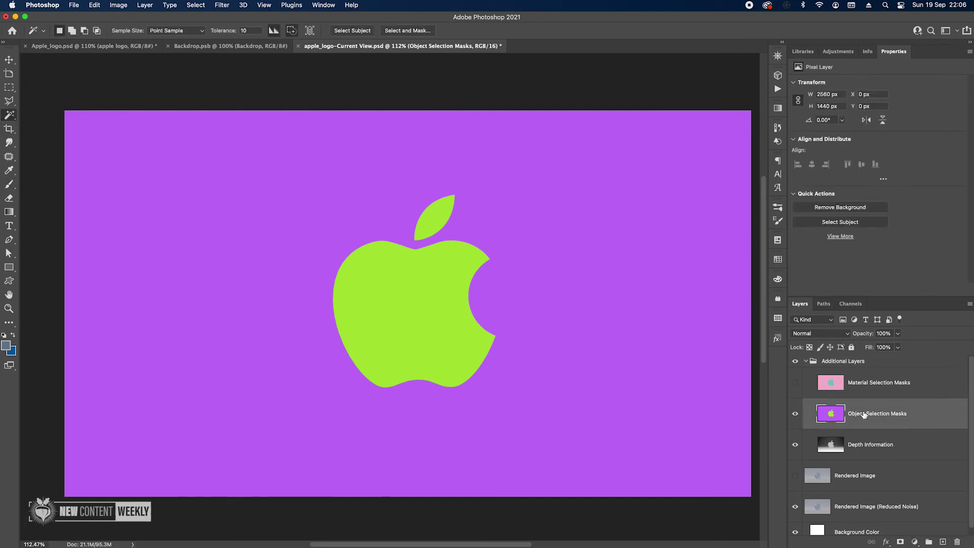
click(427, 296)
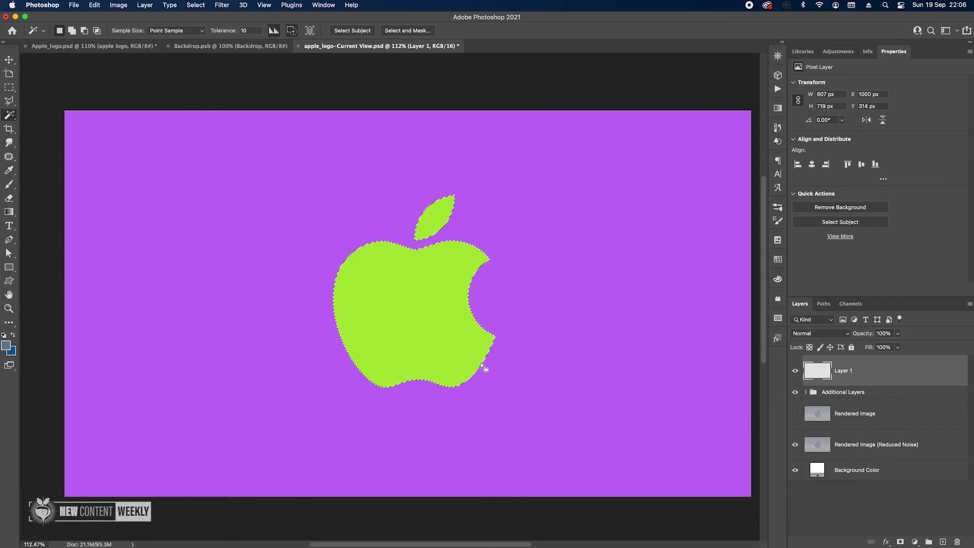
- Hide the masks and brush soft light over the apple's edges, bite area and middle on Layer 1
click(795, 392)
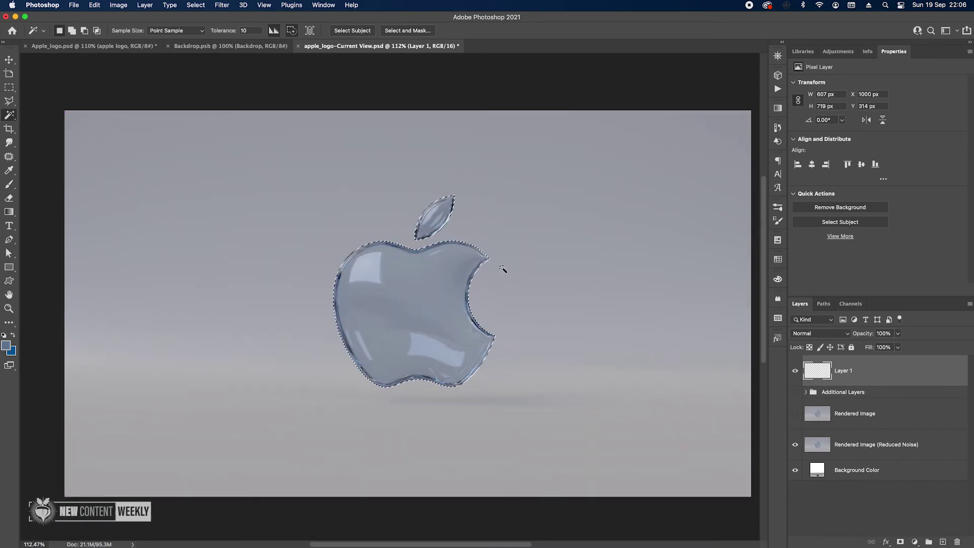
key(b)
scroll(416, 251, up, 10)
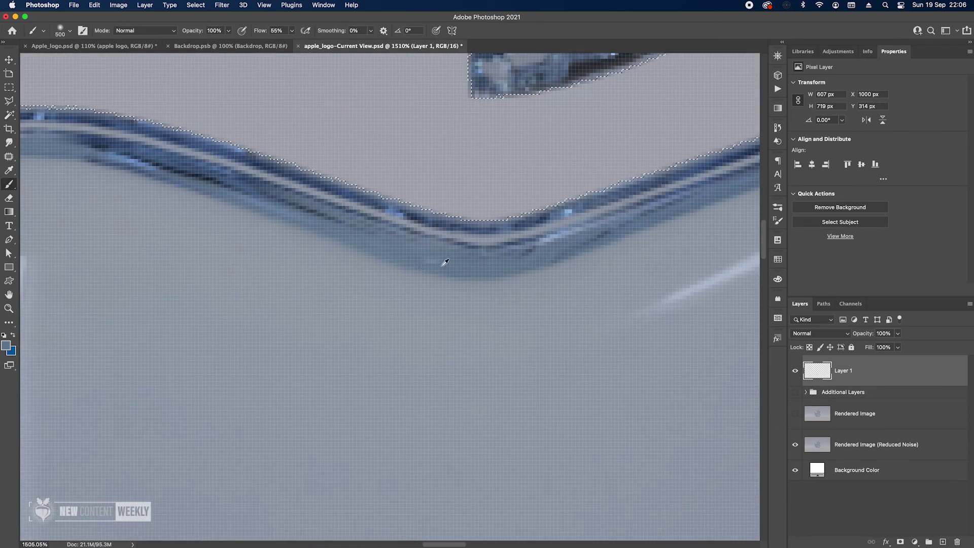
scroll(442, 255, down, 5)
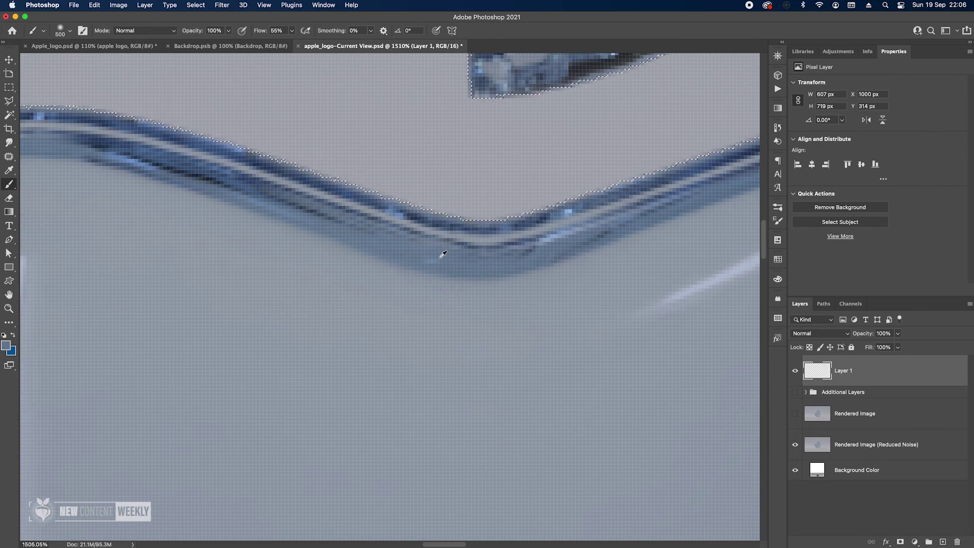
scroll(441, 254, down, 5)
scroll(442, 254, down, 3)
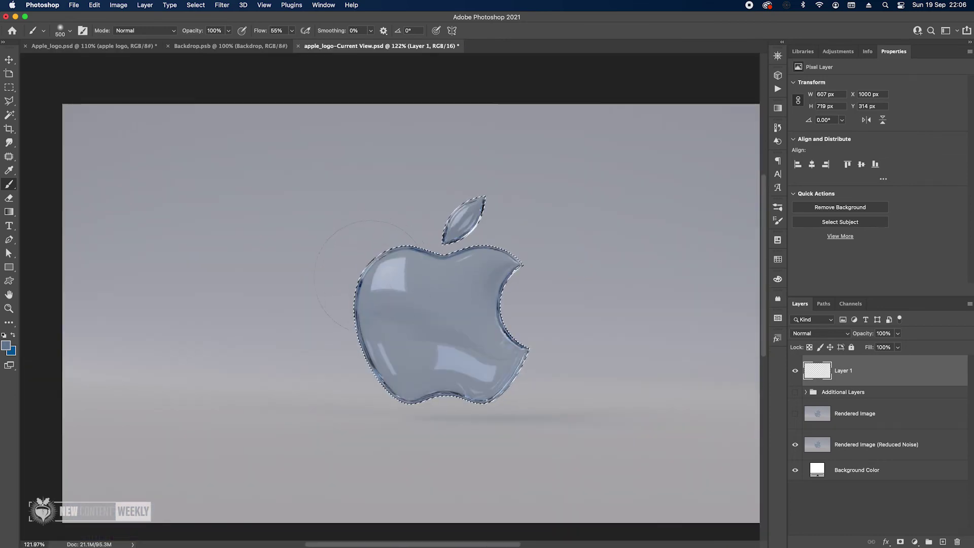
click(406, 271)
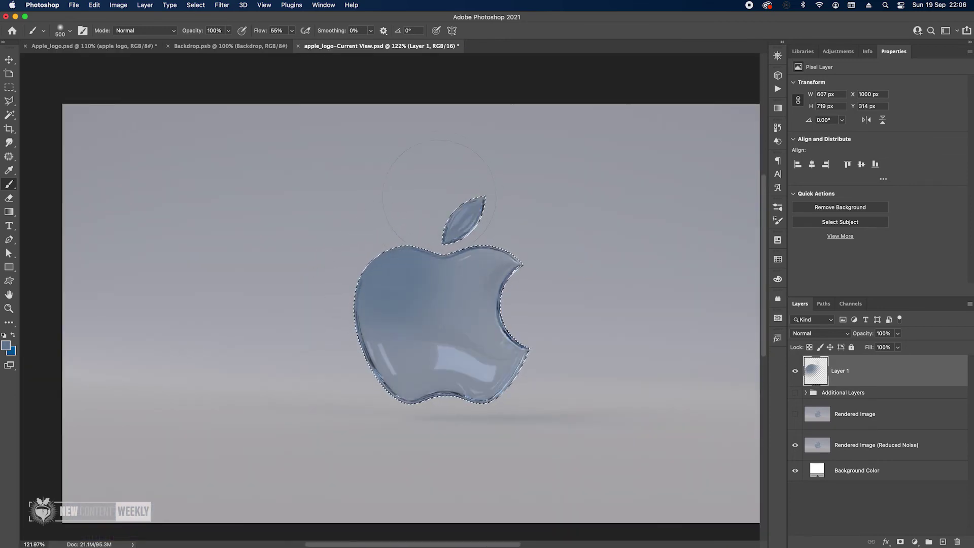
drag(439, 194, 528, 287)
drag(505, 252, 553, 384)
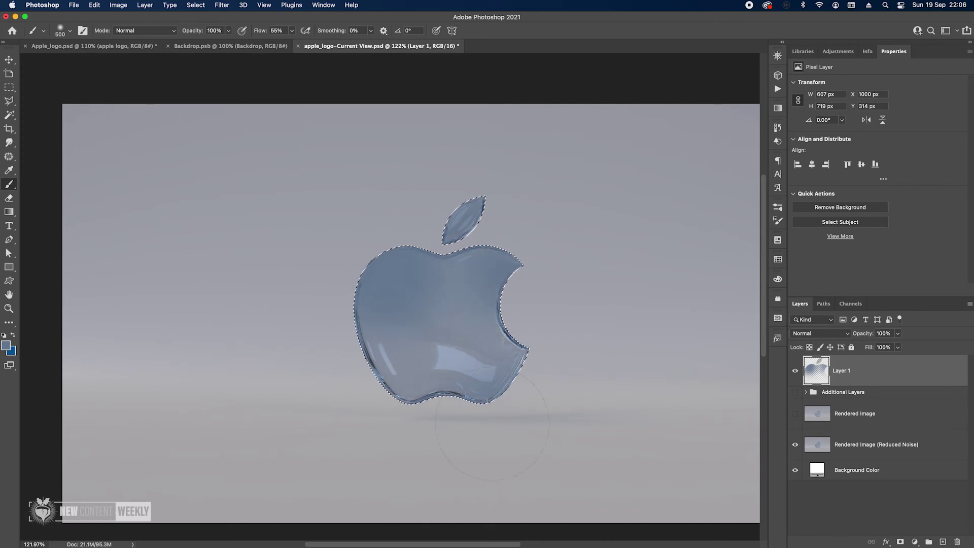
drag(492, 424, 342, 409)
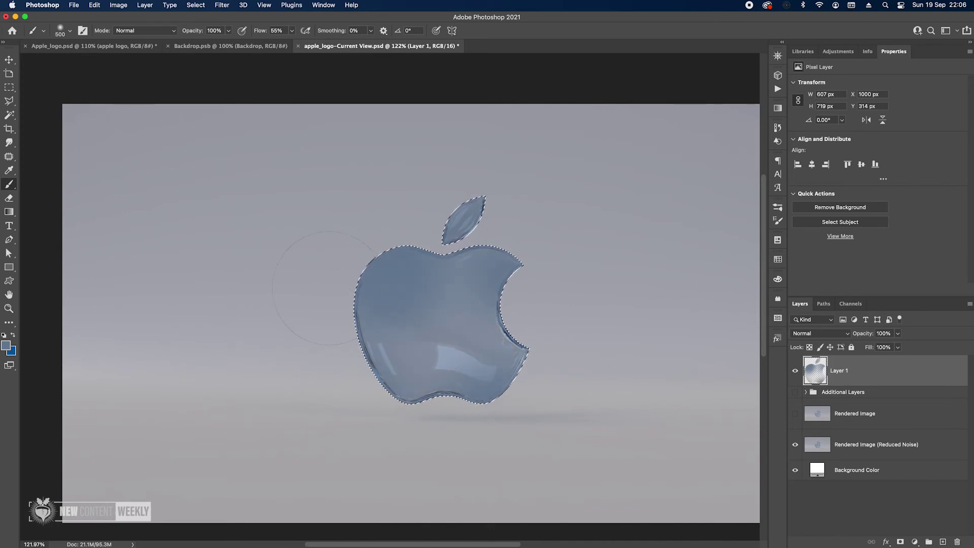
drag(457, 314, 439, 284)
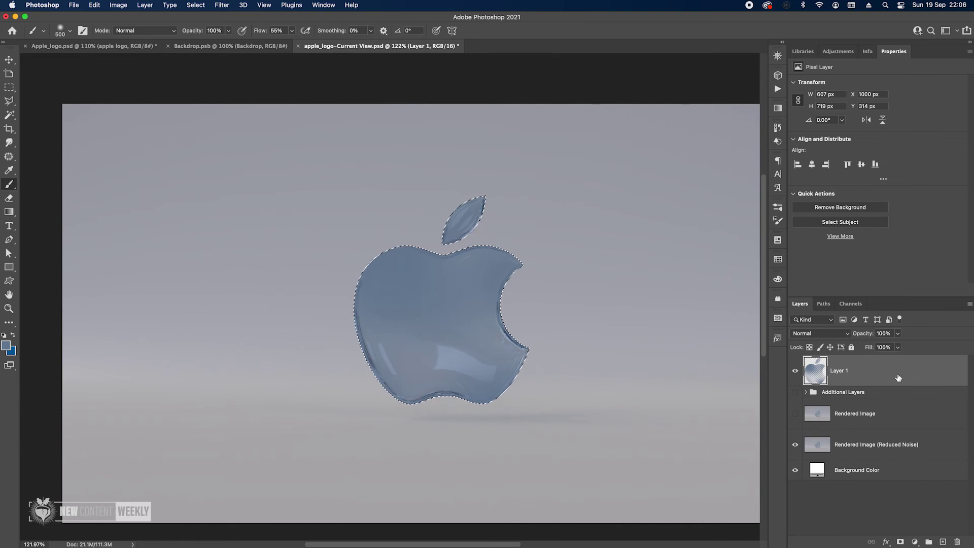
- Blend Layer 1 in Color Dodge at 30% fill with Transparency Shapes Layer disabled
click(821, 333)
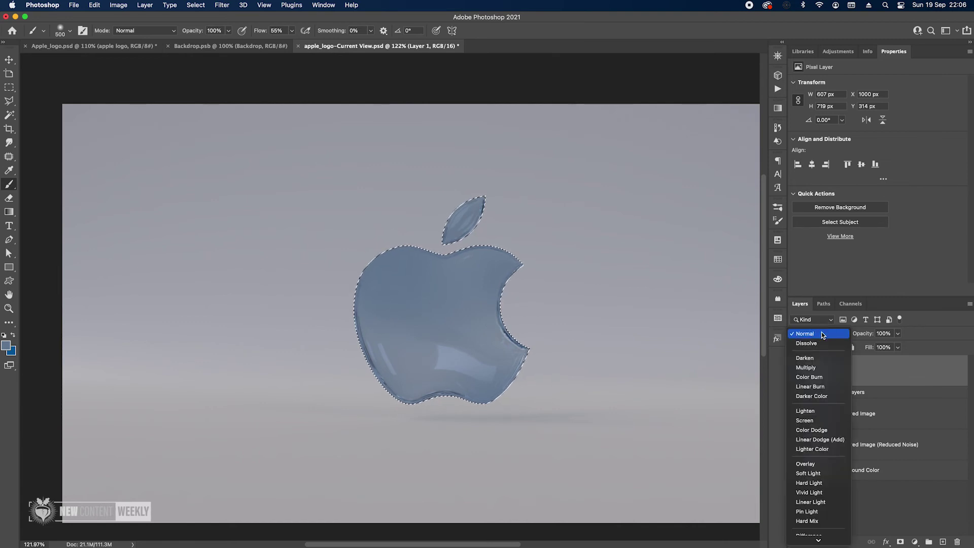
click(822, 434)
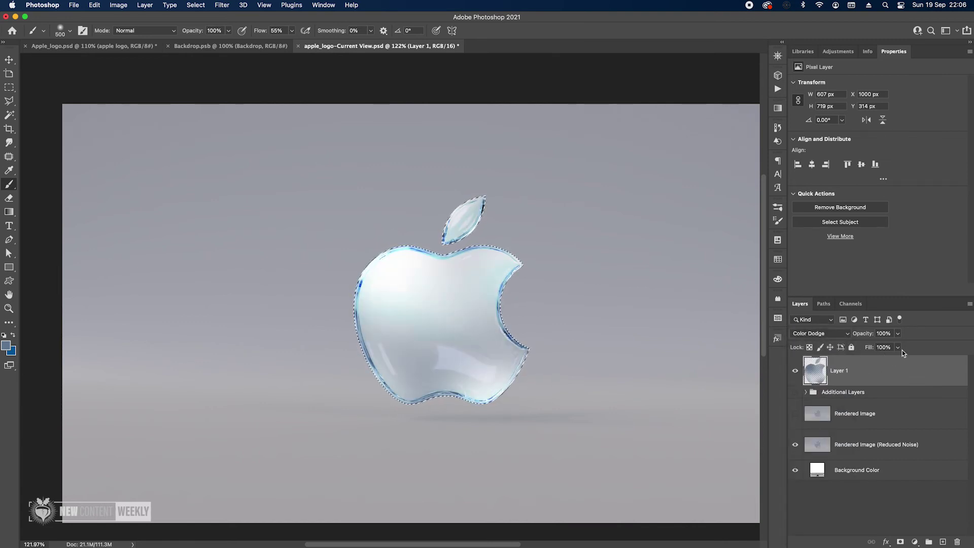
double_click(913, 376)
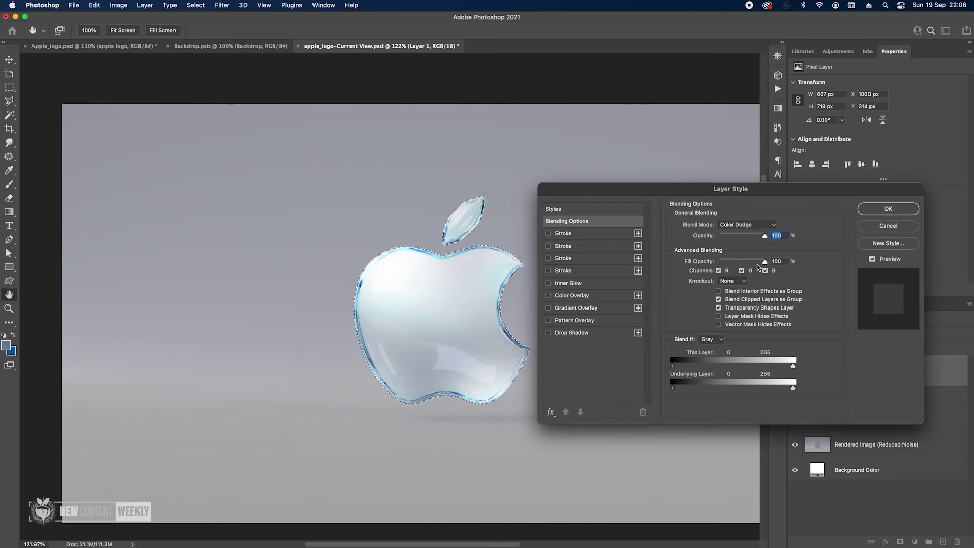
click(719, 308)
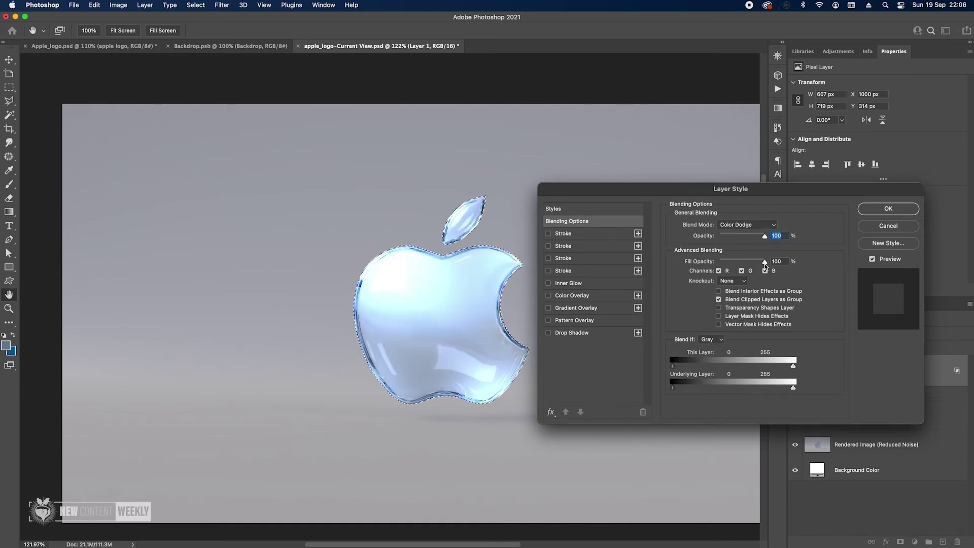
drag(765, 265, 734, 262)
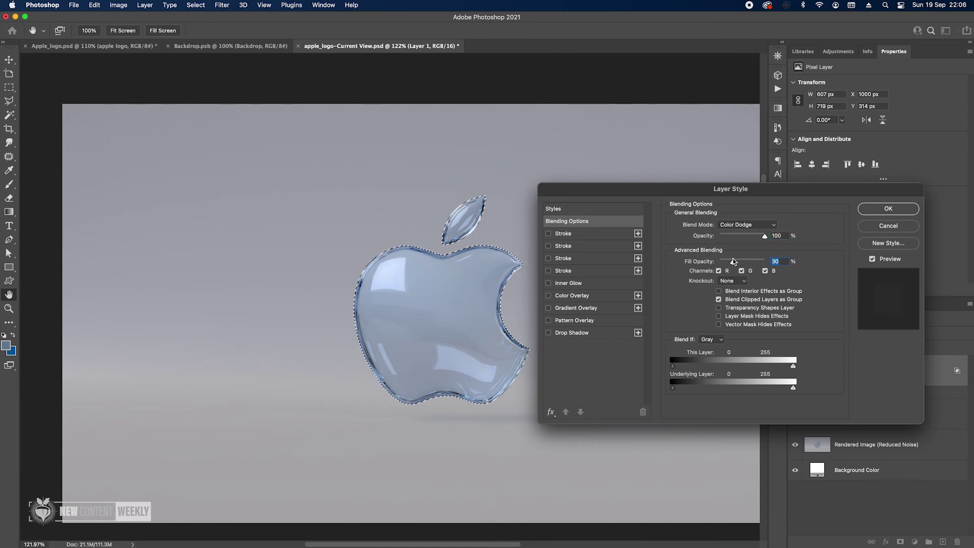
click(888, 208)
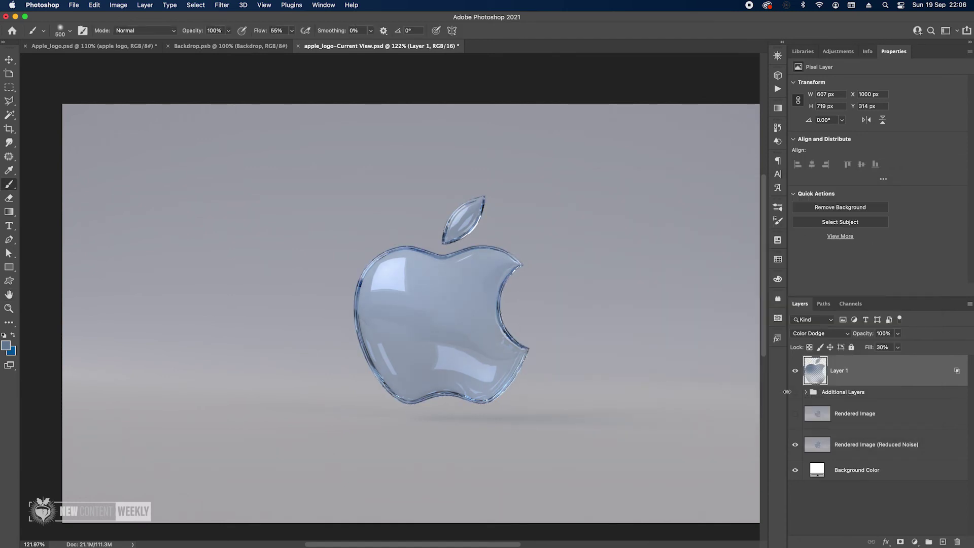
- Select all, copy merged and paste the whole image as new Layer 2
click(796, 373)
click(796, 373)
scroll(523, 284, down, 5)
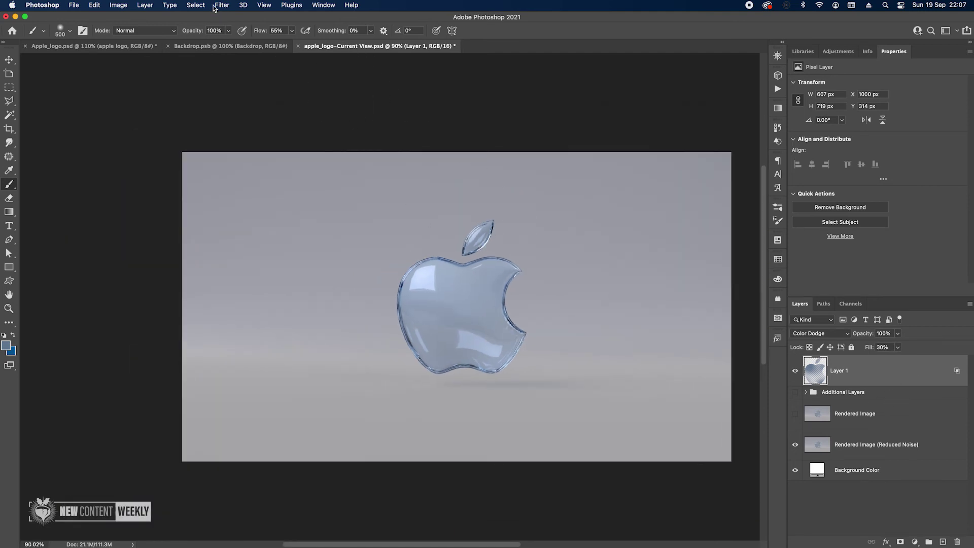
click(196, 5)
click(197, 17)
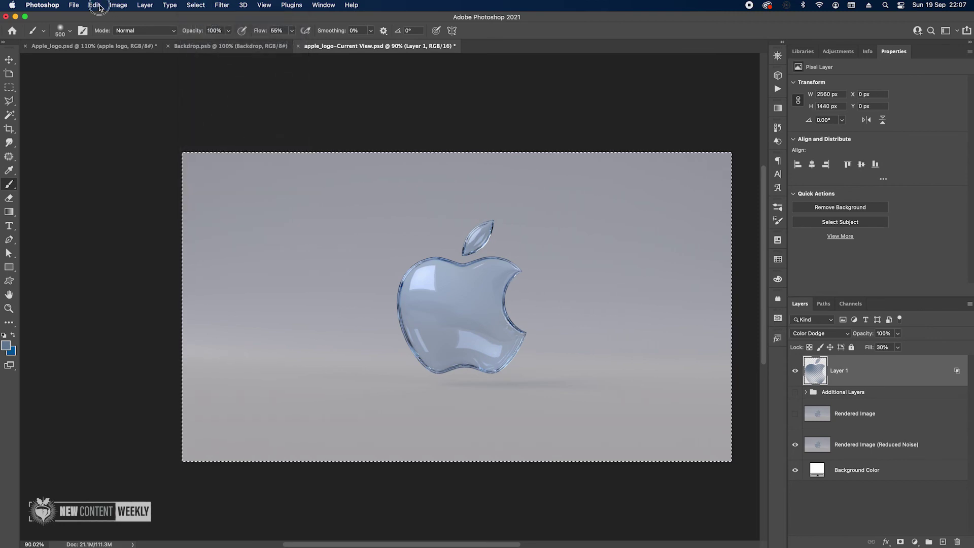
click(94, 5)
click(110, 80)
click(95, 5)
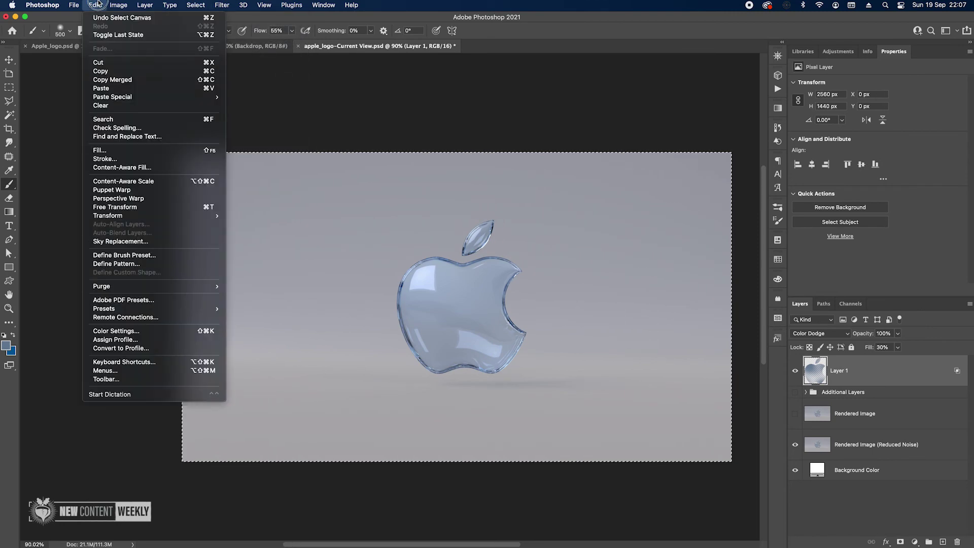
click(102, 88)
- Convert Layer 2 into a Smart Object
right_click(880, 371)
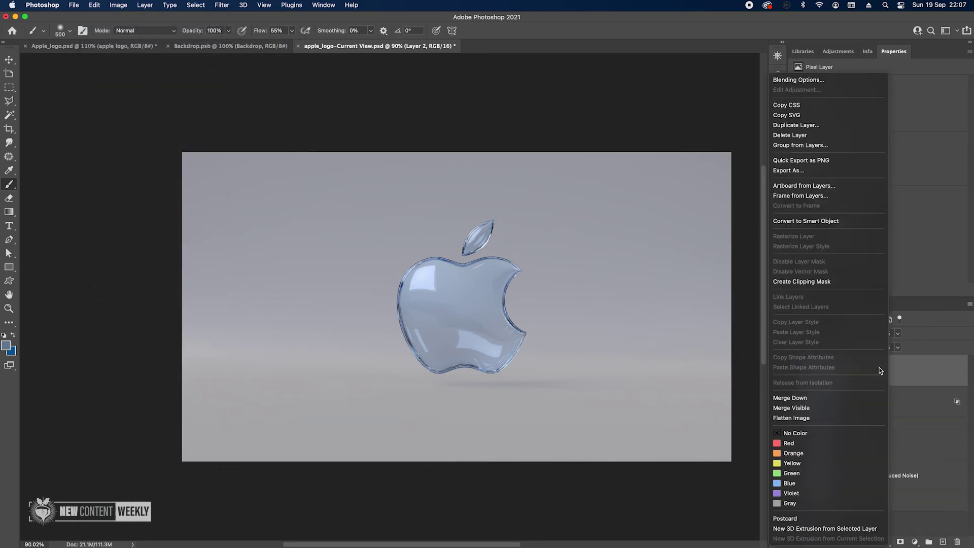
click(839, 223)
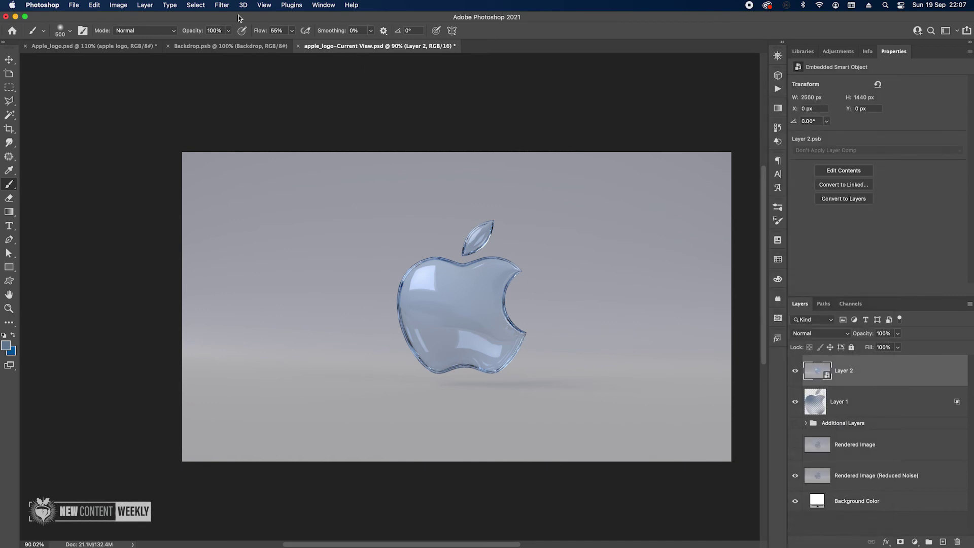
click(221, 5)
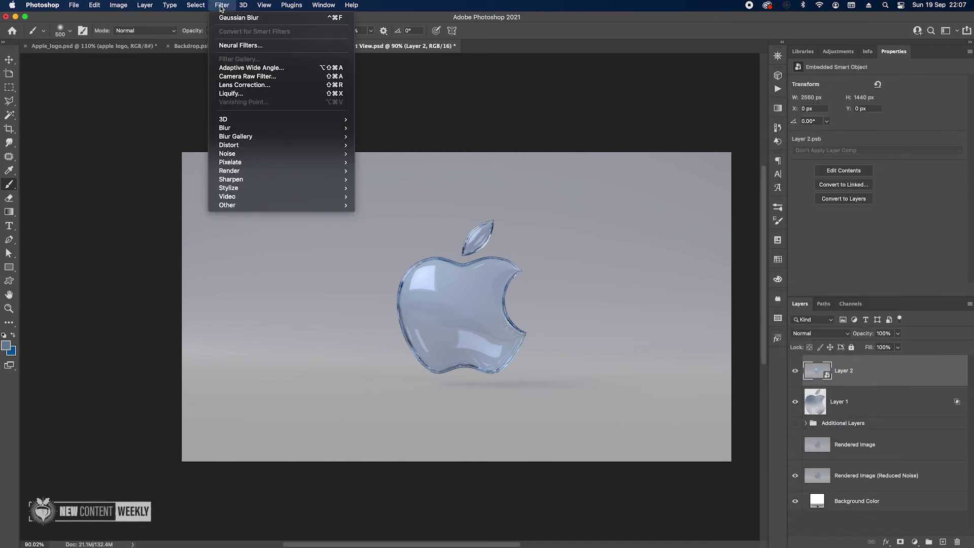
- Apply the Camera Raw Filter to Layer 2 with Texture +20, Grain 8 and Vignetting -15
click(258, 77)
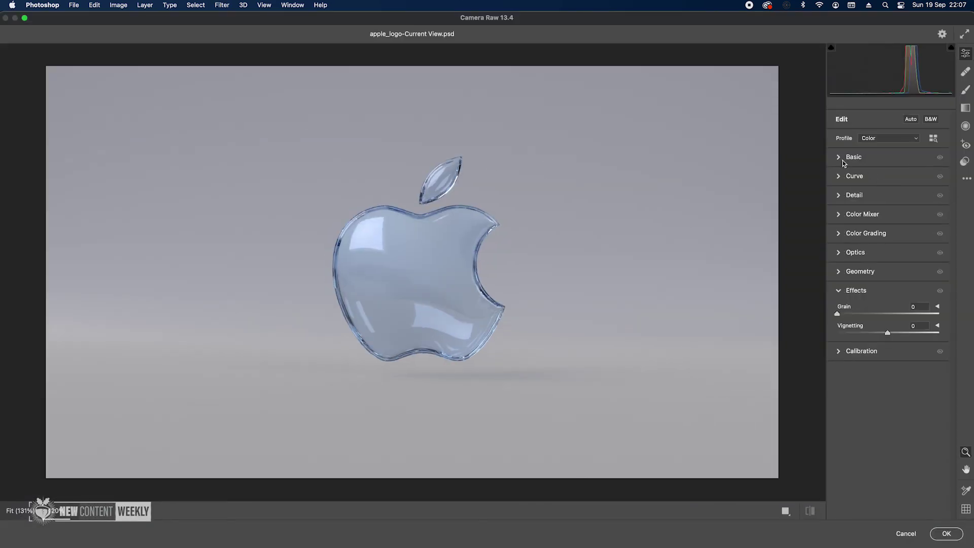
click(840, 157)
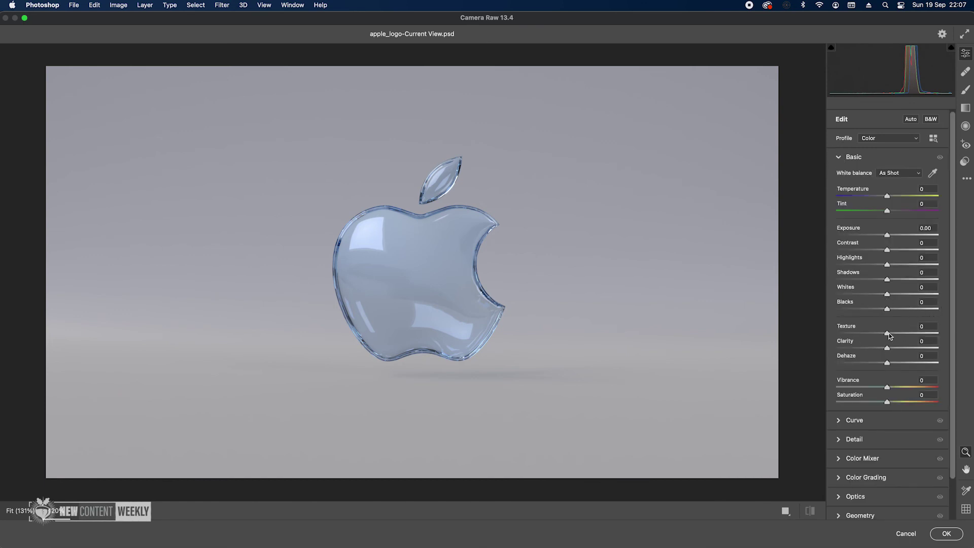
drag(887, 333, 899, 386)
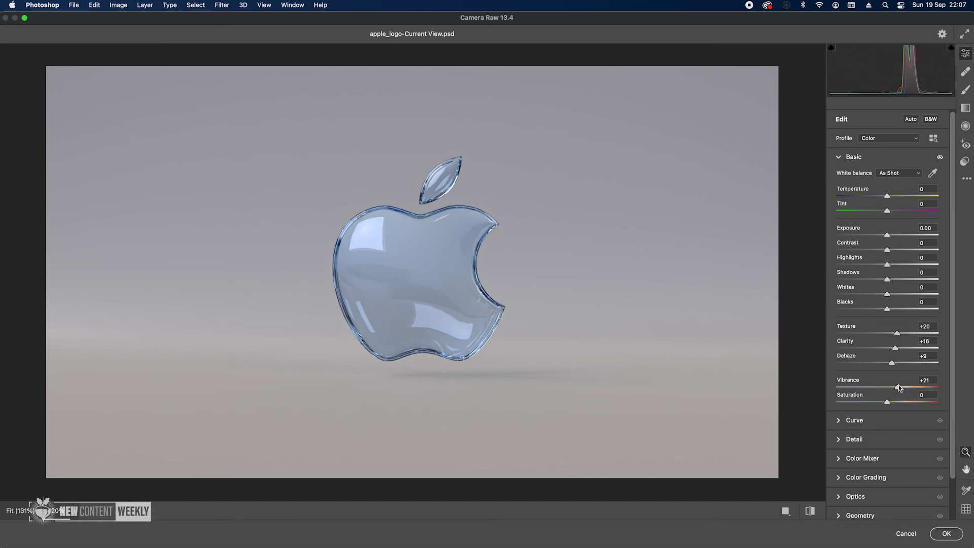
scroll(901, 406, down, 1)
scroll(900, 407, down, 3)
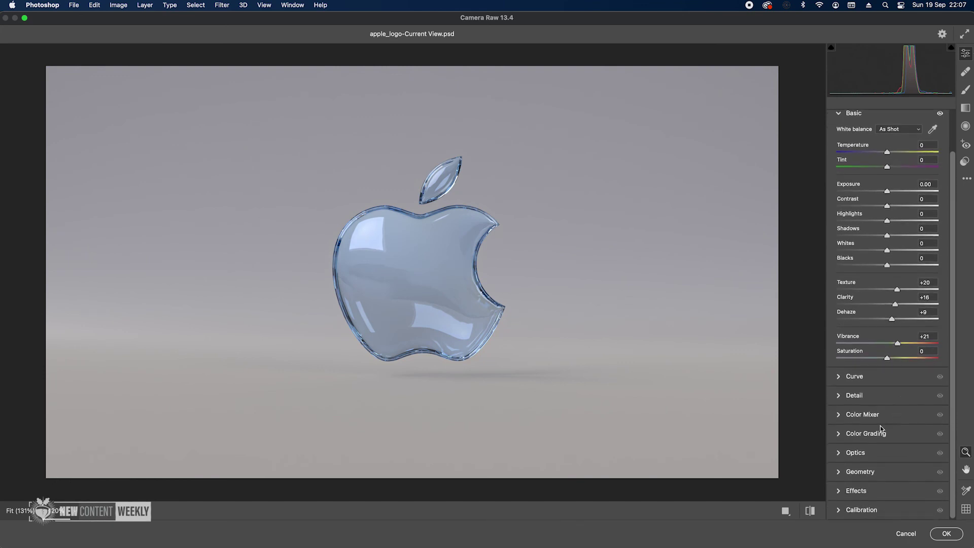
click(839, 492)
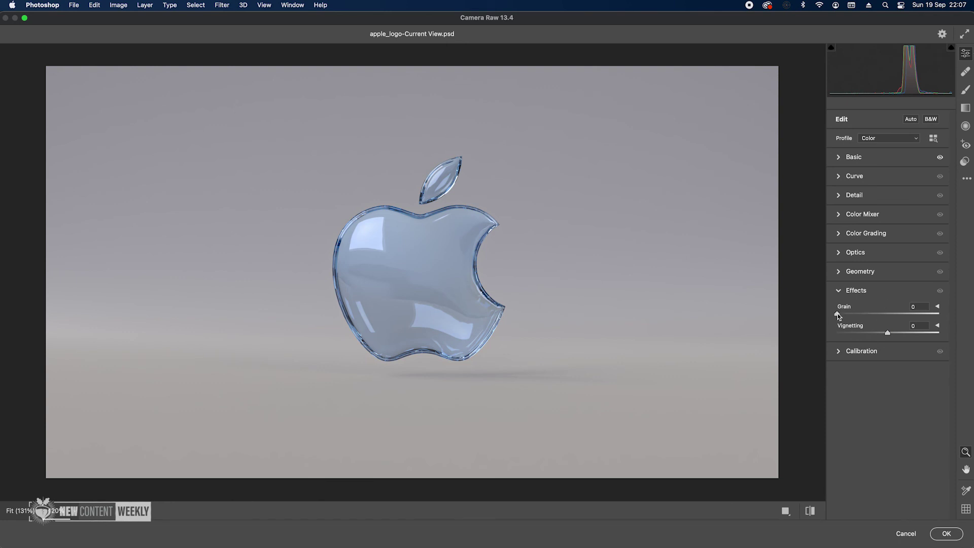
drag(839, 315, 882, 336)
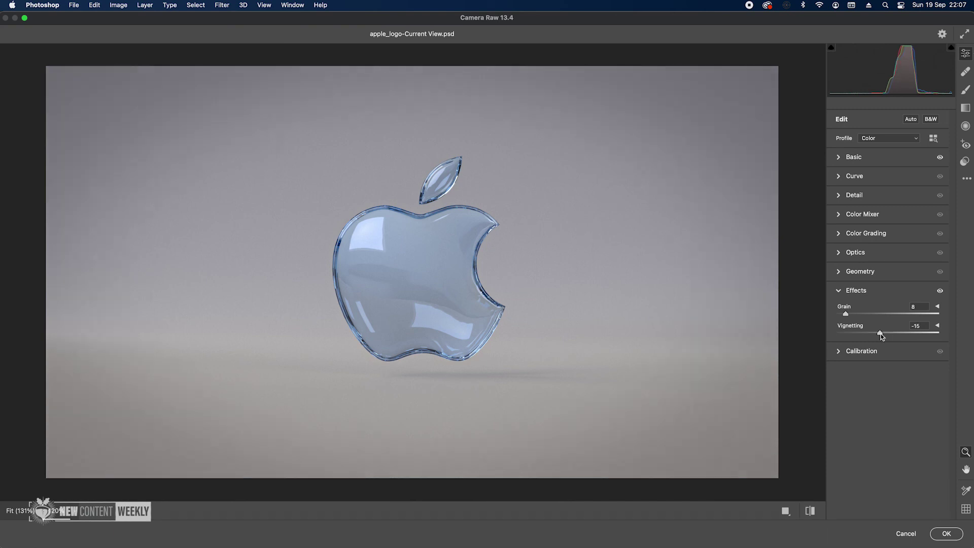
click(947, 534)
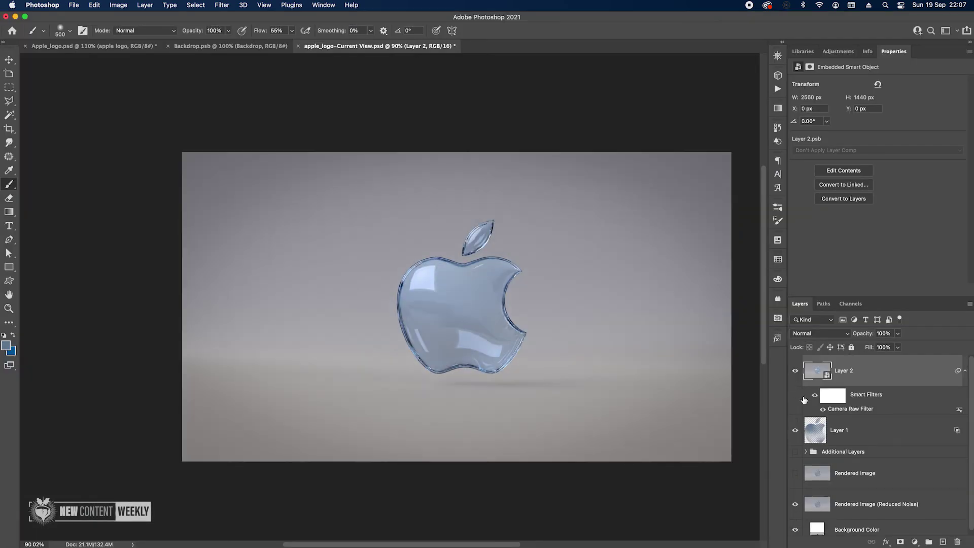
click(823, 409)
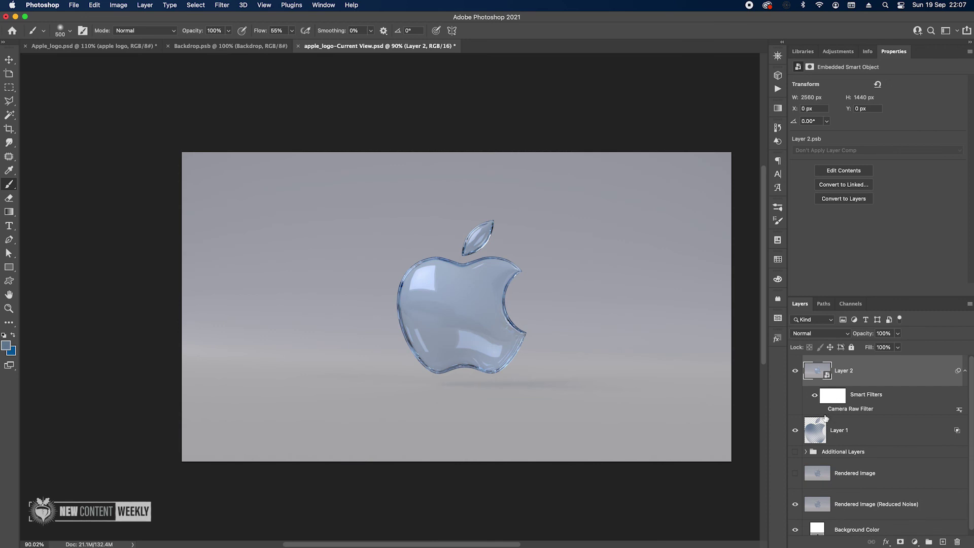
click(823, 409)
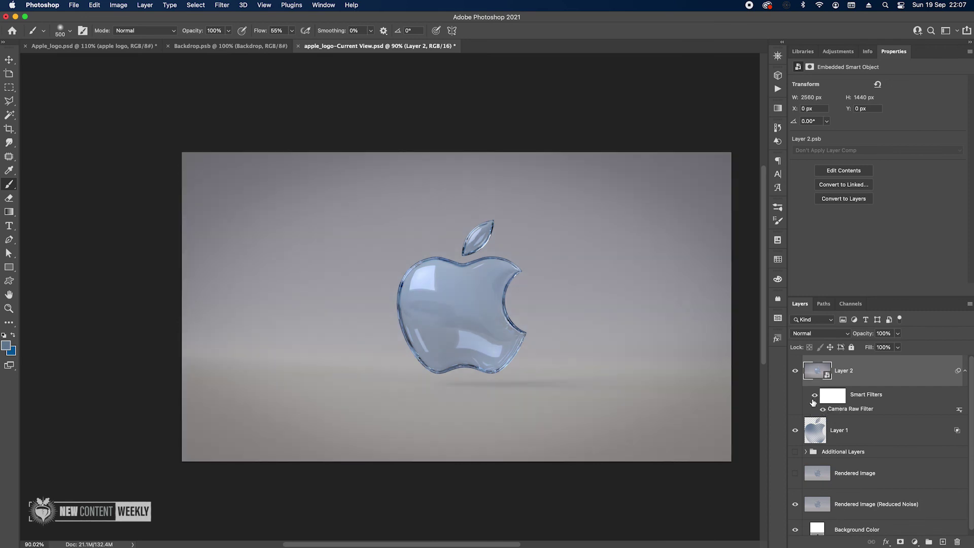
scroll(457, 212, up, 5)
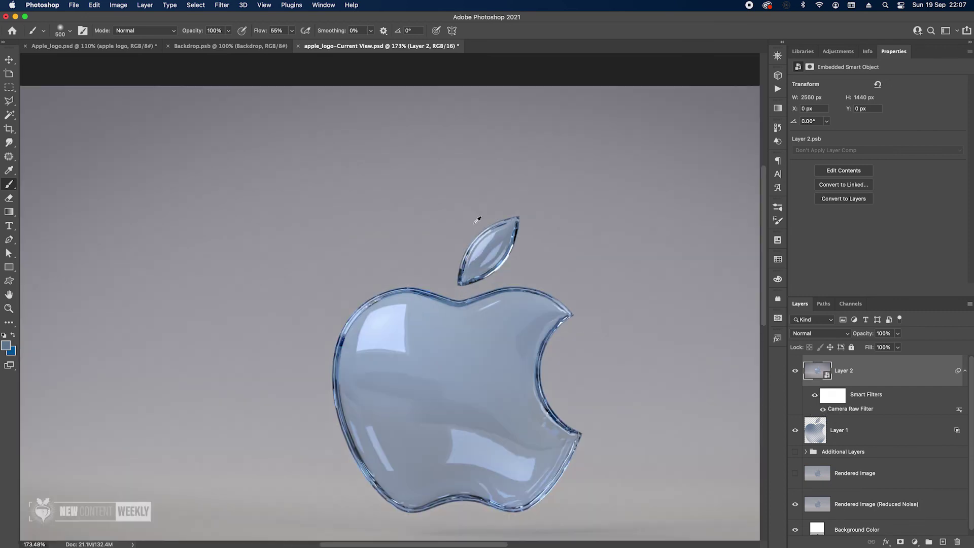
scroll(554, 228, down, 2)
scroll(558, 222, down, 3)
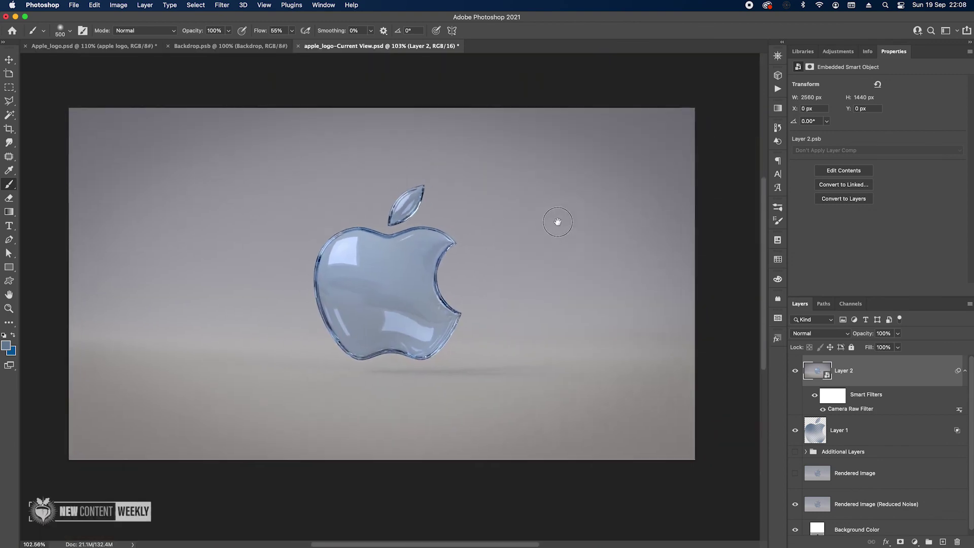
scroll(509, 200, up, 1)
scroll(510, 200, left, 2)
scroll(510, 200, down, 1)
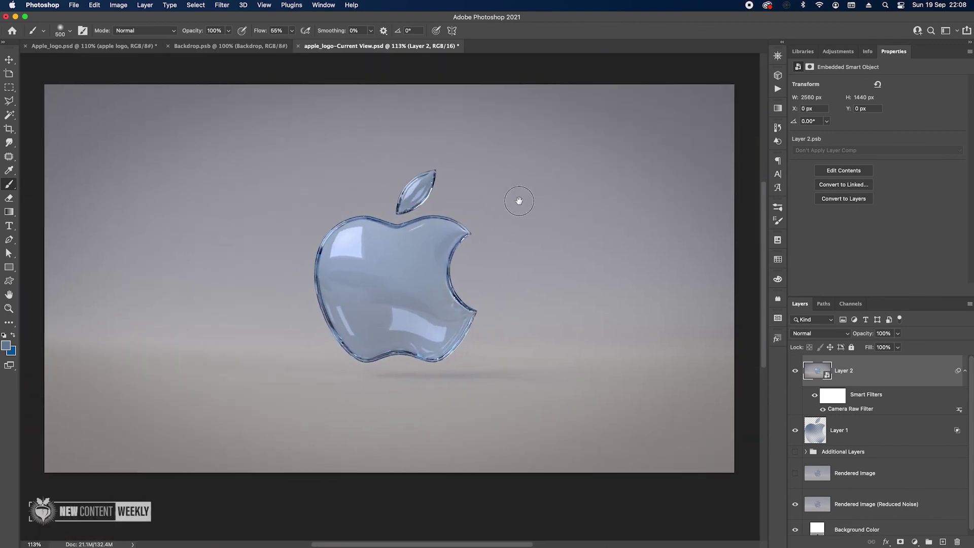